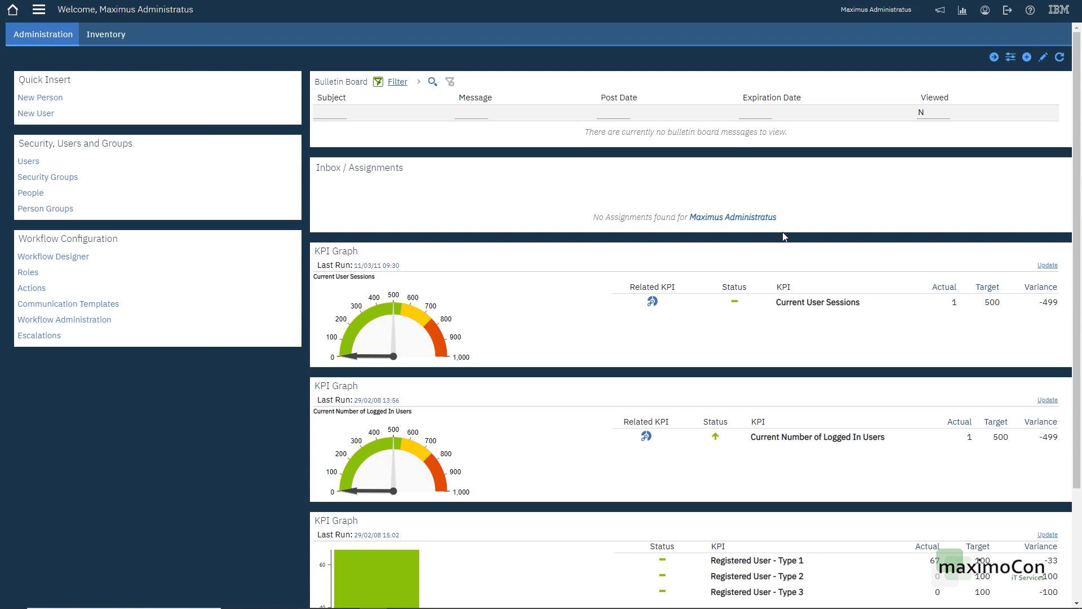
# Step: Create a new start center template described Work Orders with Favorite Applications in the left column
pyautogui.click(1029, 57)
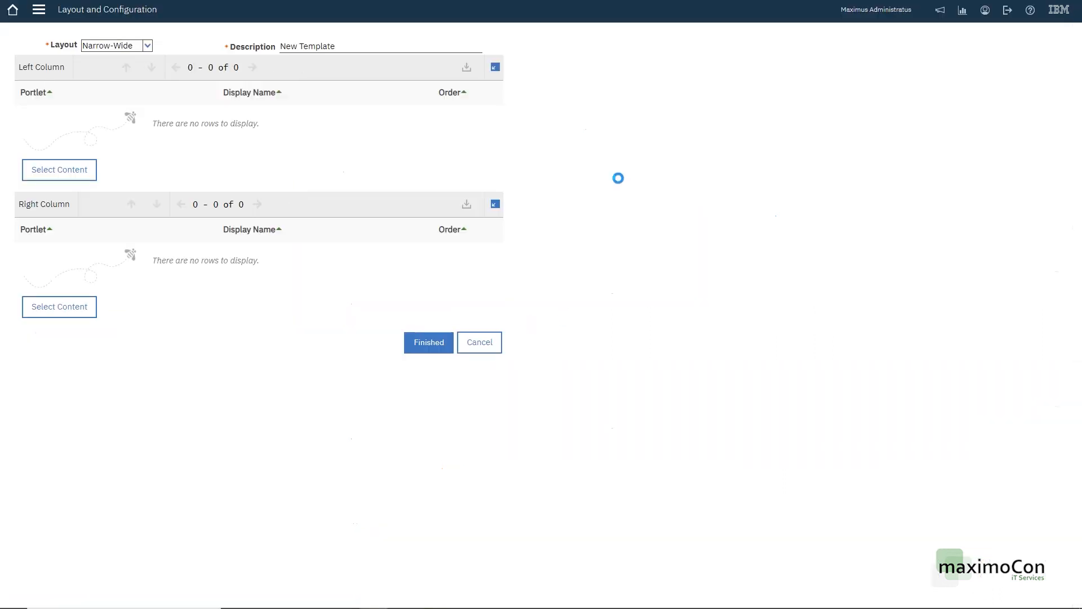
pyautogui.click(321, 45)
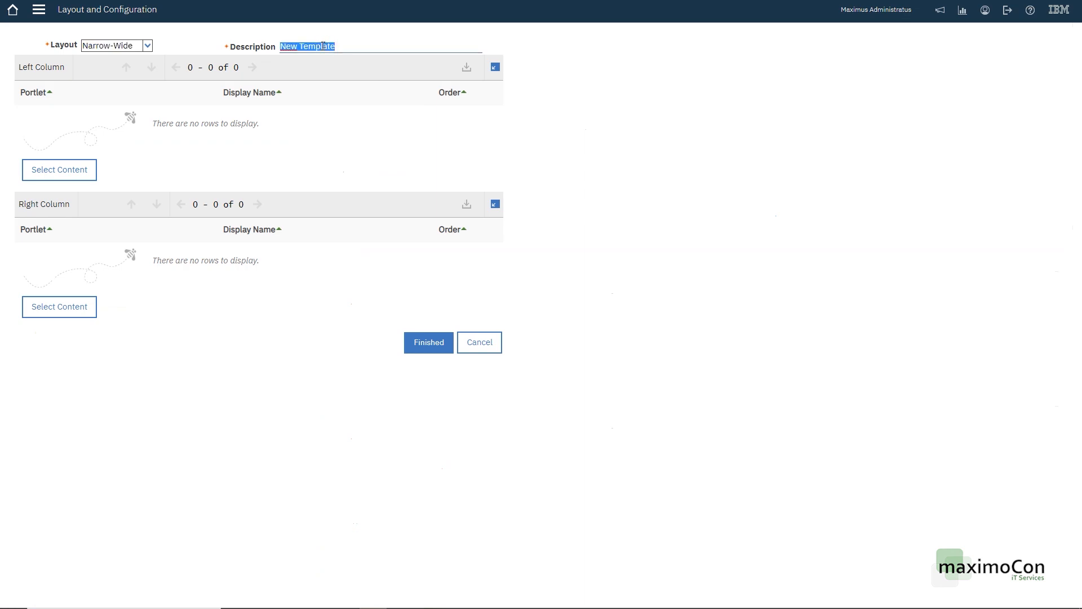
pyautogui.write('Work Orders')
pyautogui.click(54, 170)
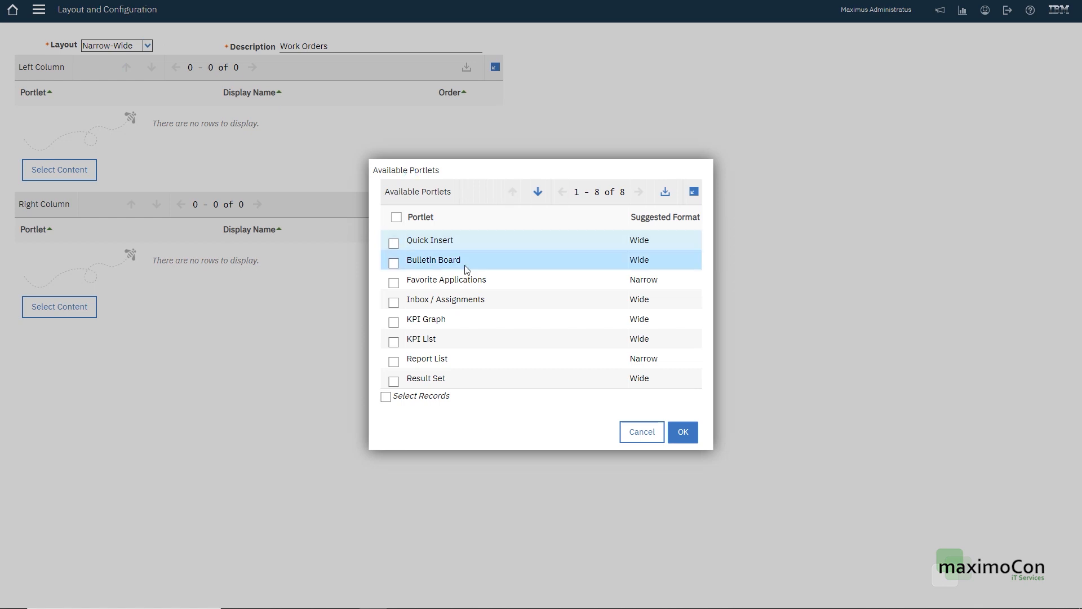
pyautogui.click(393, 282)
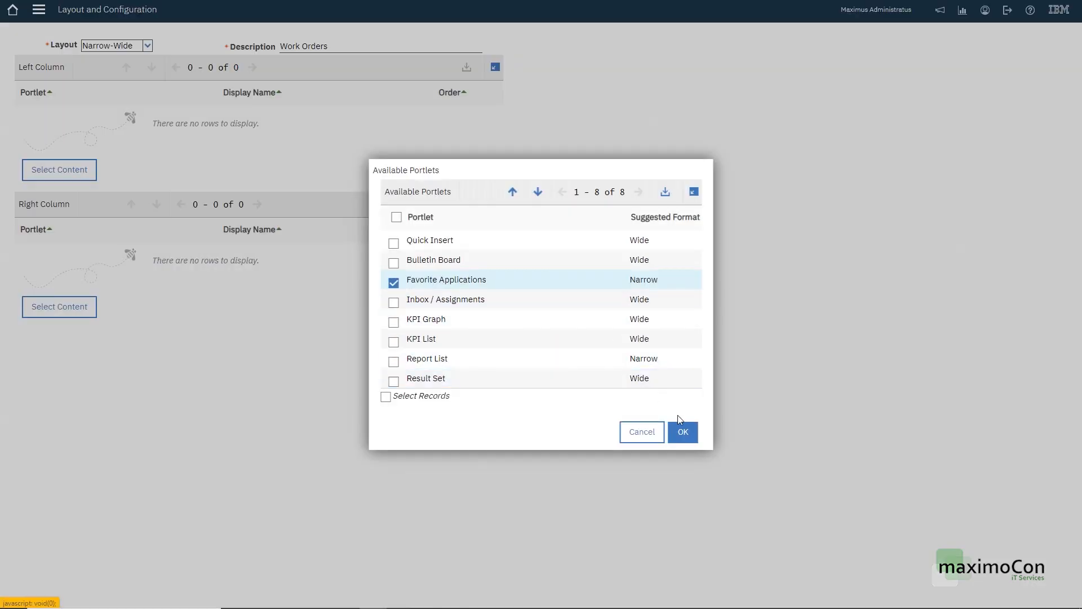
pyautogui.click(688, 428)
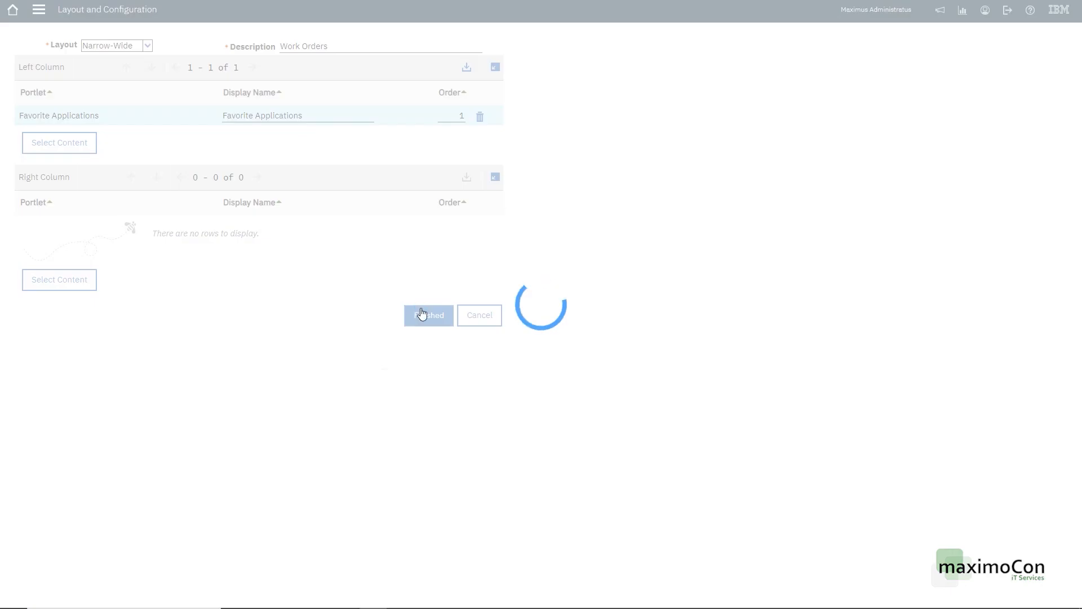
# Step: Add a Result Set portlet to the right column, rename it Open Work Orders, and finish
pyautogui.click(55, 273)
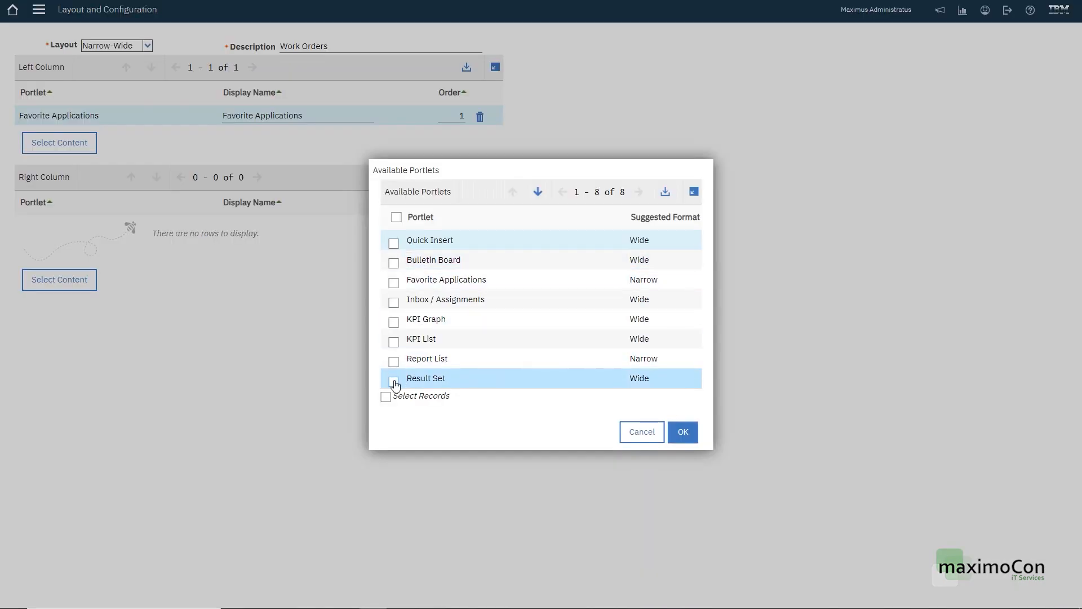
pyautogui.click(394, 382)
pyautogui.click(682, 426)
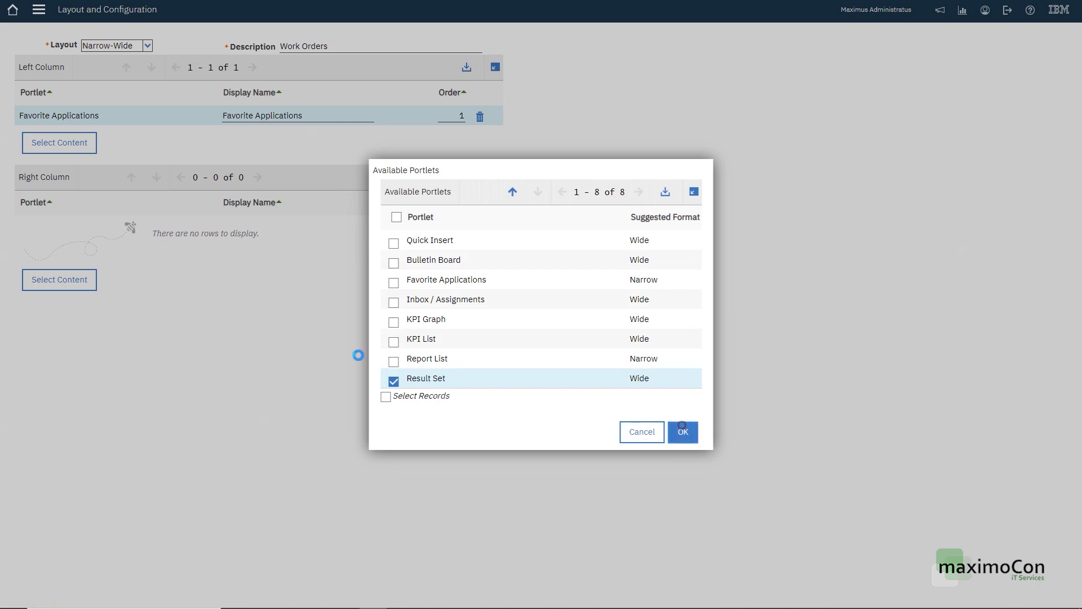
pyautogui.click(285, 227)
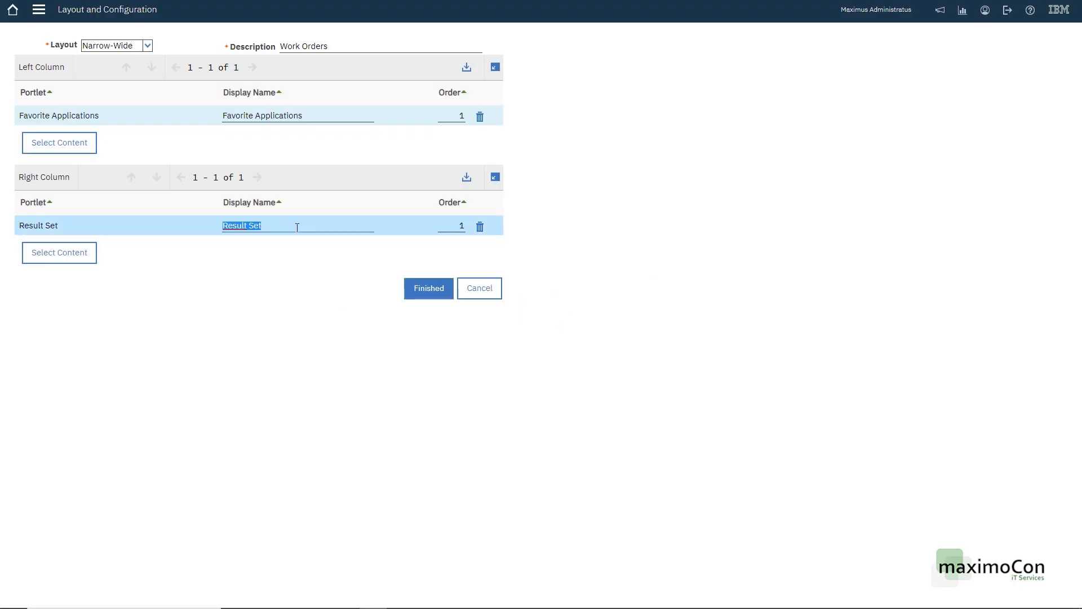
pyautogui.write('Open Work Orders')
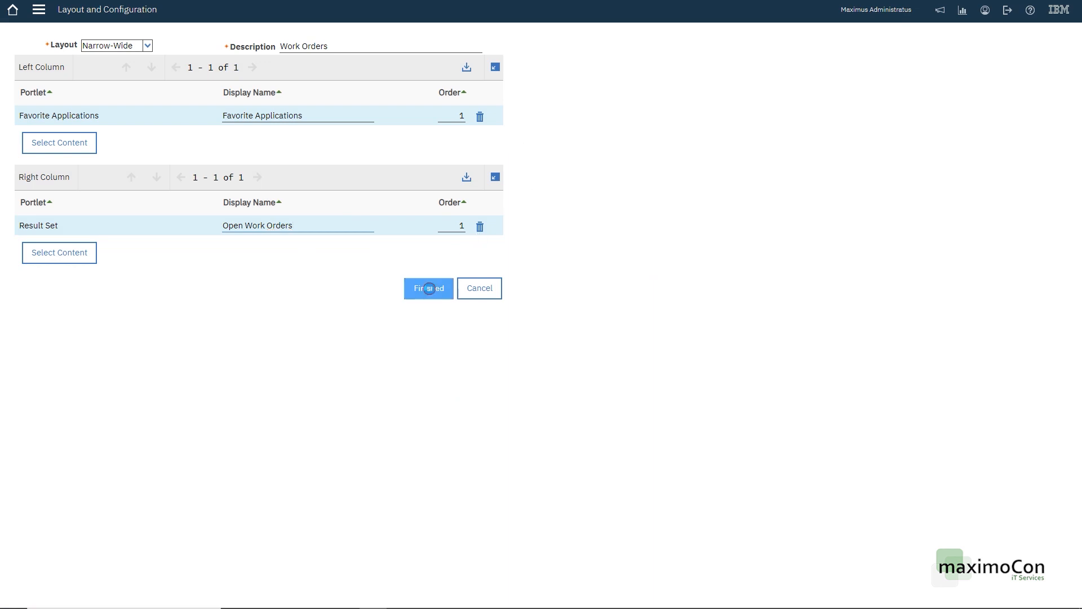
pyautogui.click(430, 290)
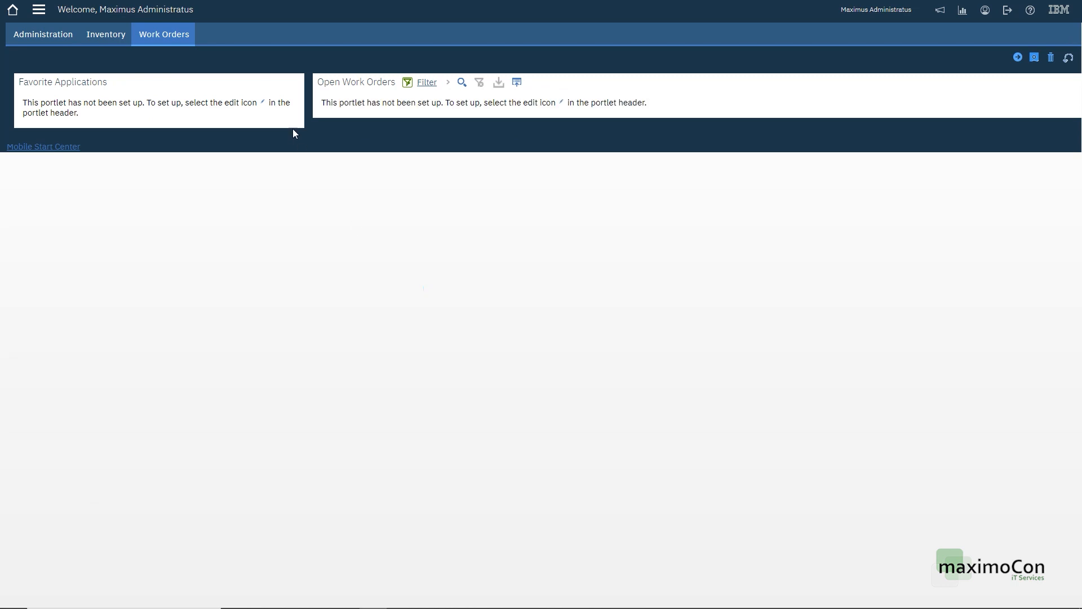
# Step: Add Assets, Work Order Tracking and Work View to the Favorite Applications portlet
pyautogui.click(270, 82)
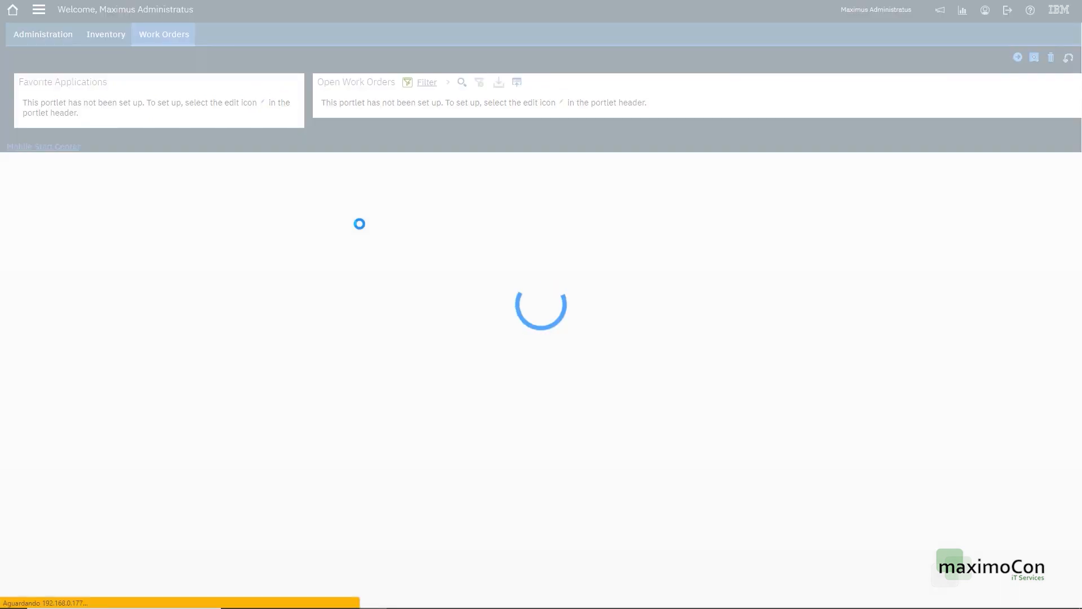
pyautogui.click(162, 169)
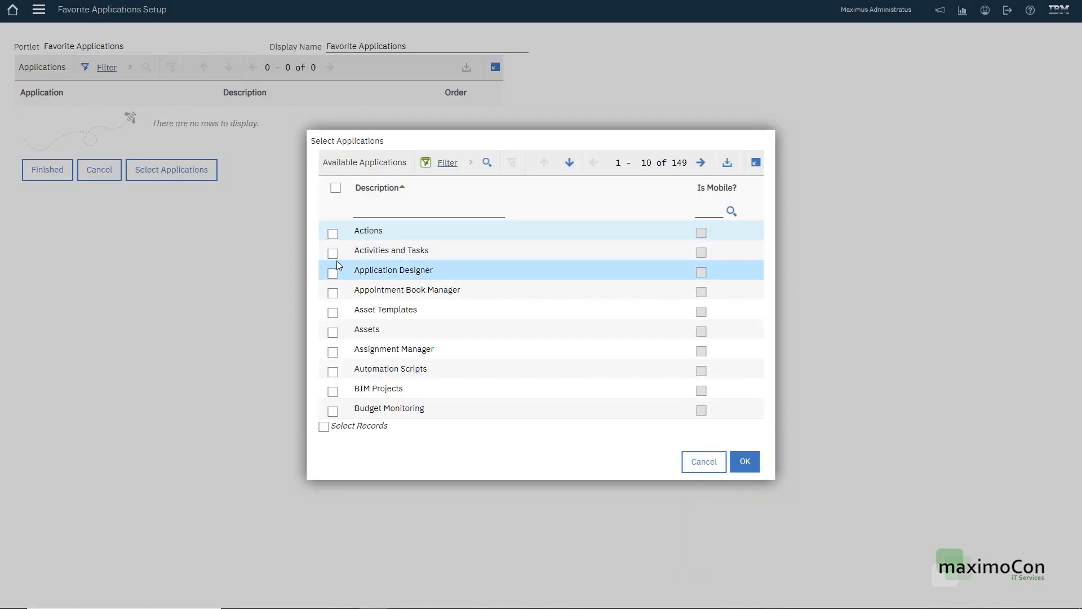
pyautogui.click(332, 332)
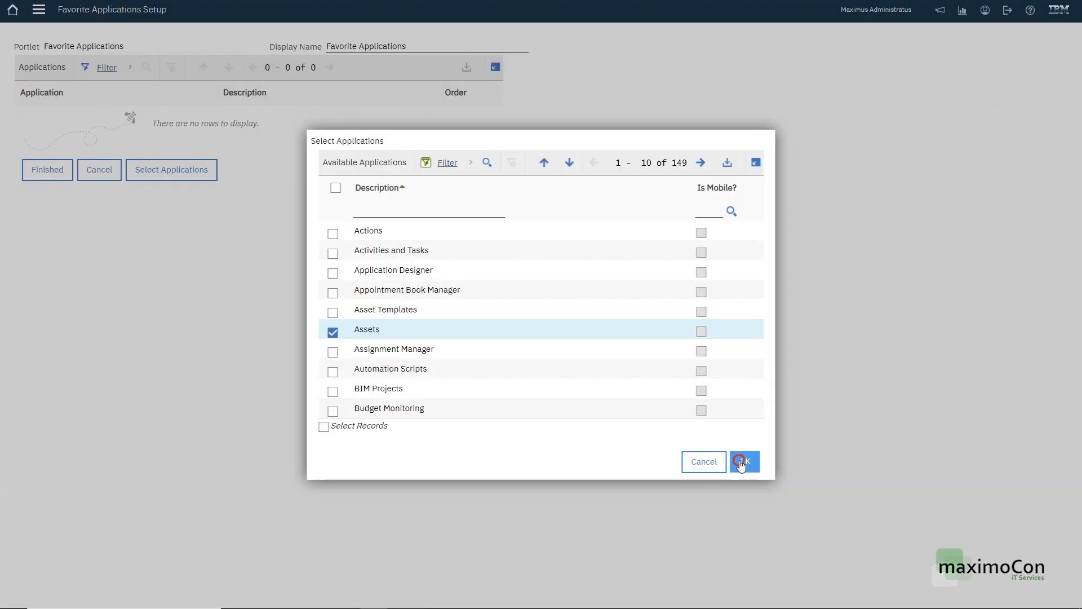
pyautogui.click(744, 461)
pyautogui.click(181, 147)
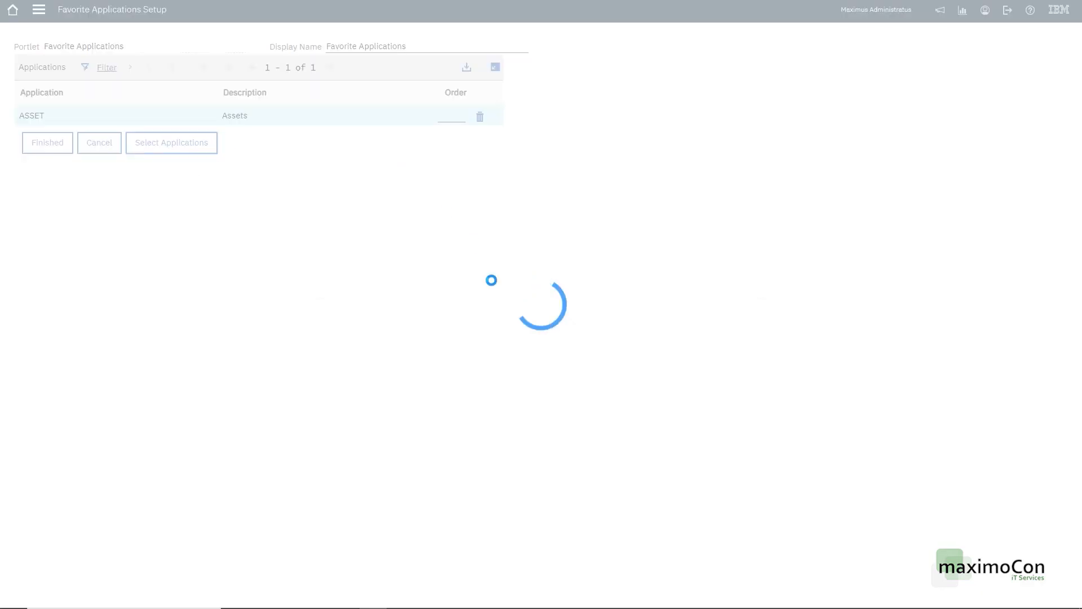
pyautogui.write('work')
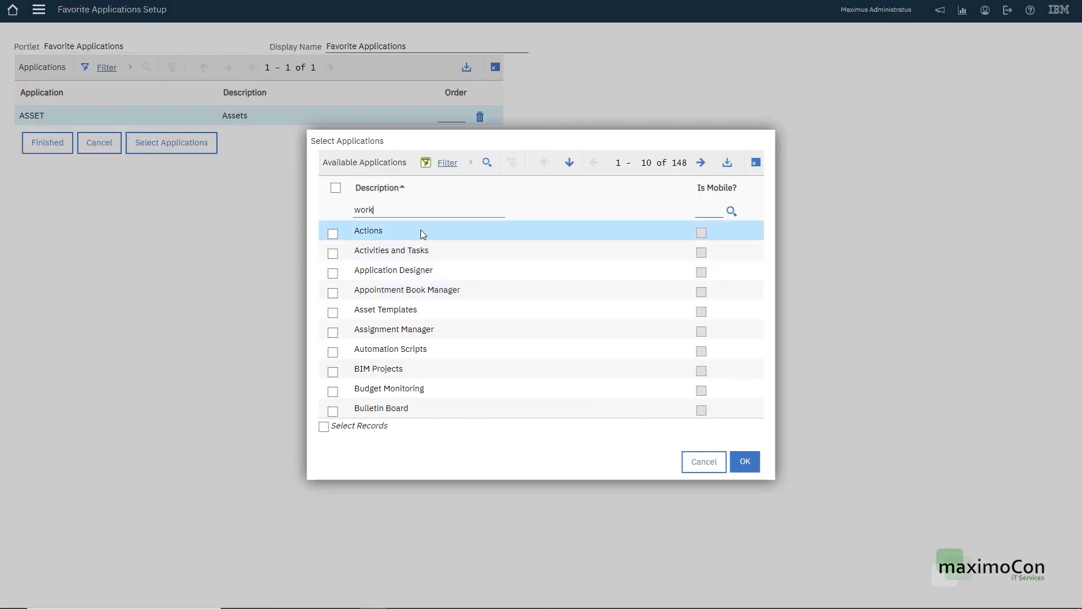
pyautogui.press('Return')
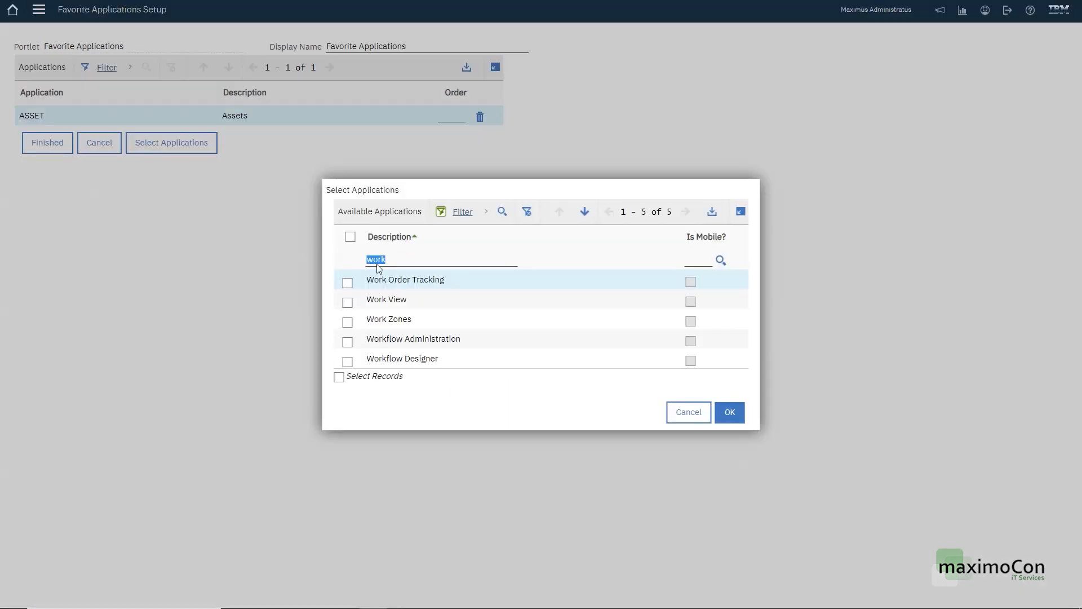
pyautogui.click(347, 282)
pyautogui.click(347, 302)
pyautogui.click(730, 412)
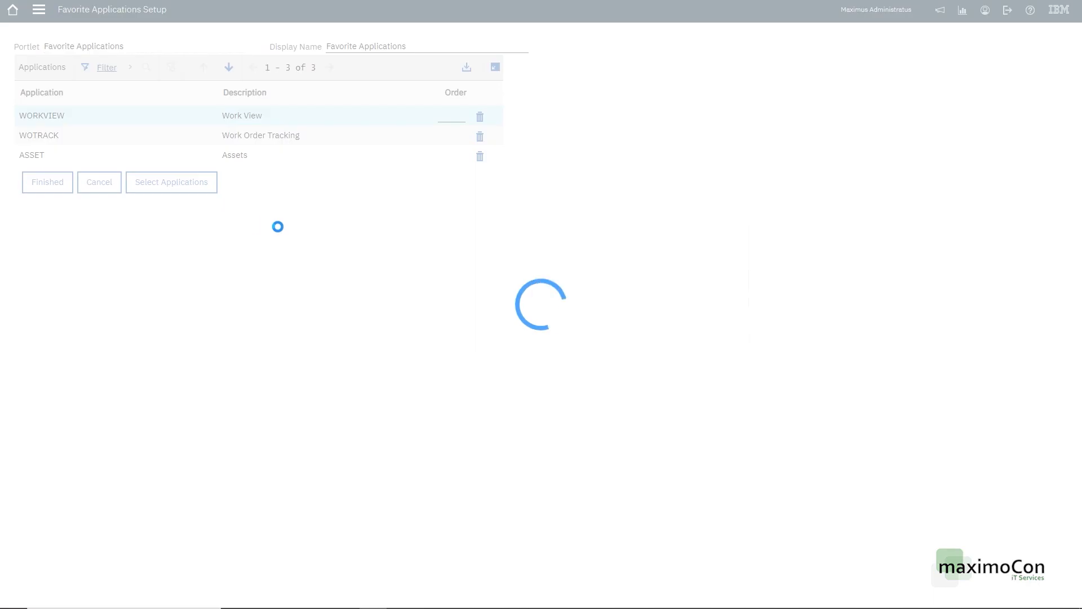
# Step: Set the favourites' order positions to 1, 2 and 3, then finish
pyautogui.click(456, 154)
pyautogui.write('1')
pyautogui.click(458, 136)
pyautogui.write('2')
pyautogui.click(451, 116)
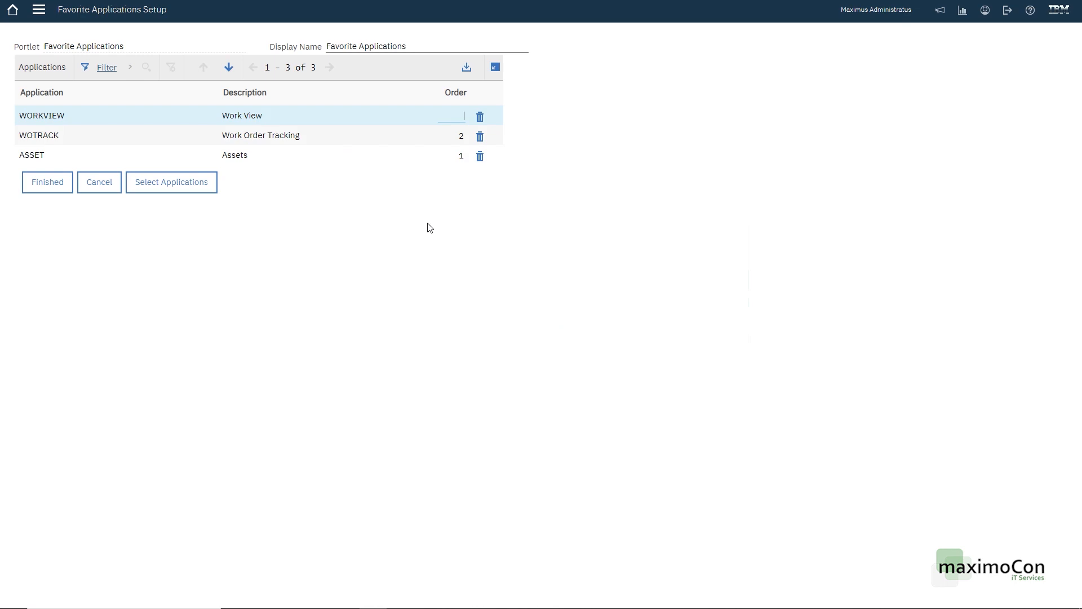
pyautogui.write('3')
pyautogui.click(46, 182)
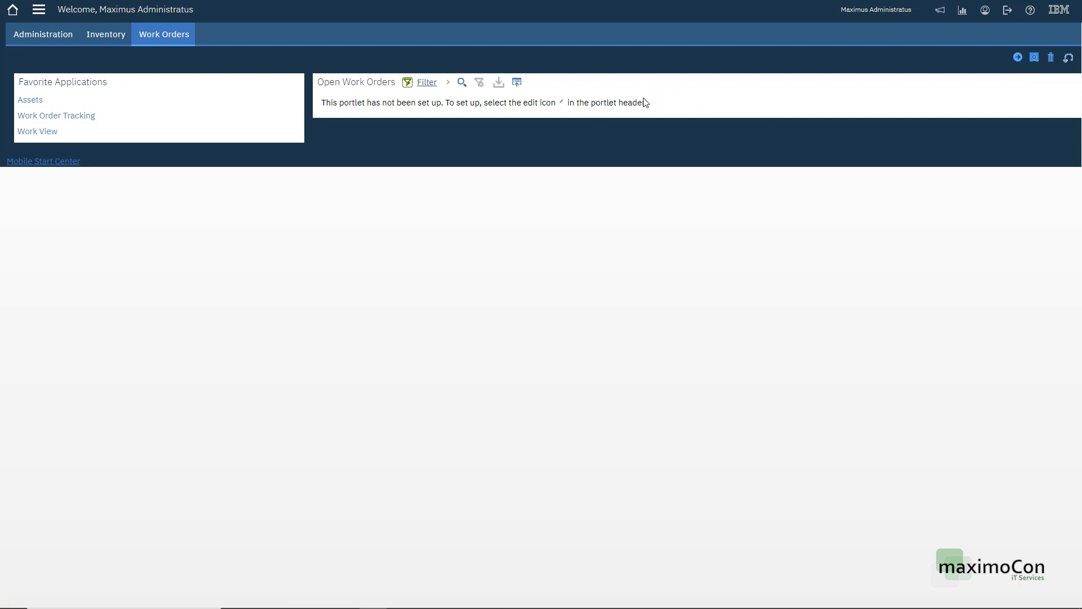
# Step: Open Work Order Tracking from the Work Orders module in the navigation menu
pyautogui.click(38, 10)
pyautogui.moveTo(99, 402)
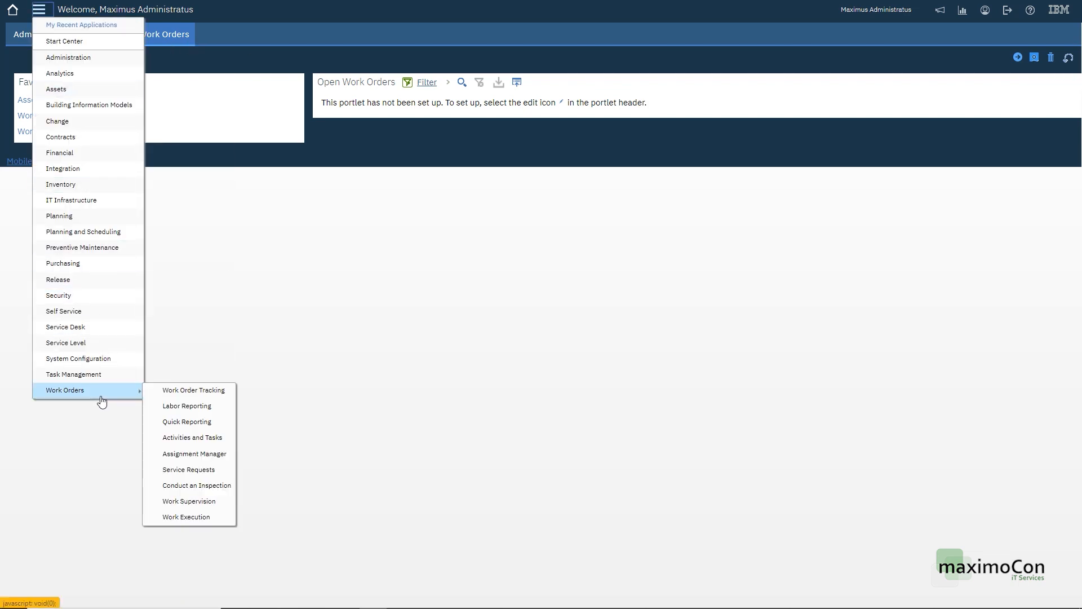
pyautogui.click(186, 389)
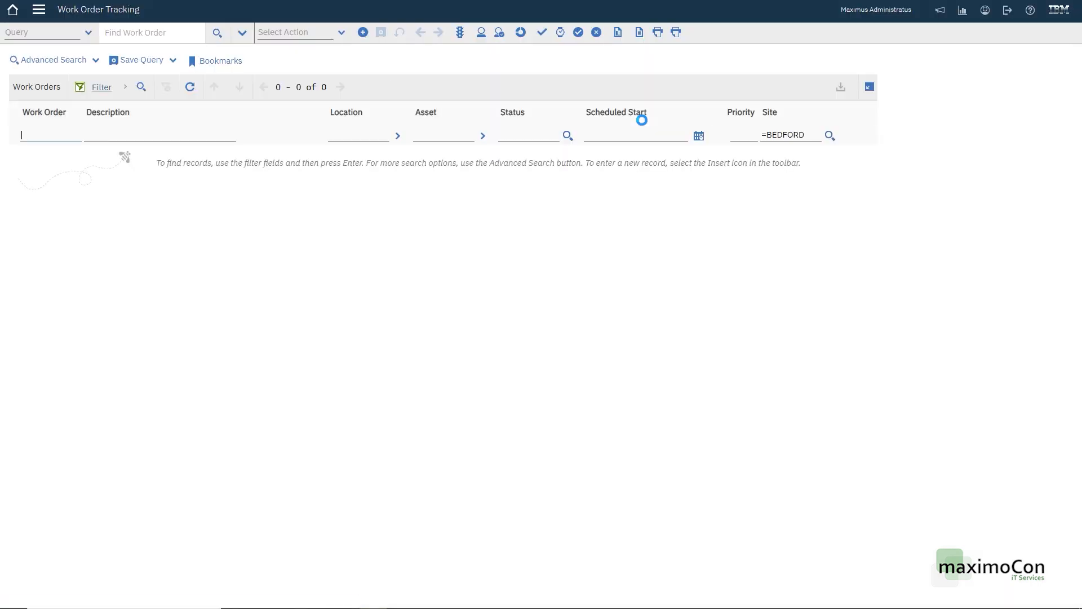
# Step: Filter the status to every value except CLOSE, CAN, COMP and HISTEDIT
pyautogui.click(534, 131)
pyautogui.click(568, 134)
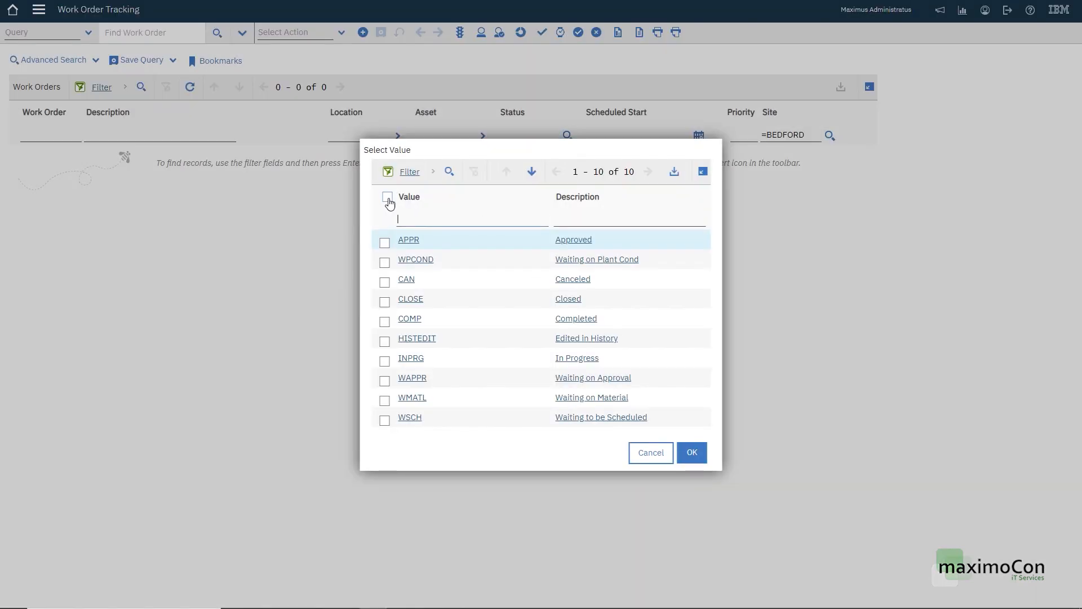
pyautogui.click(388, 198)
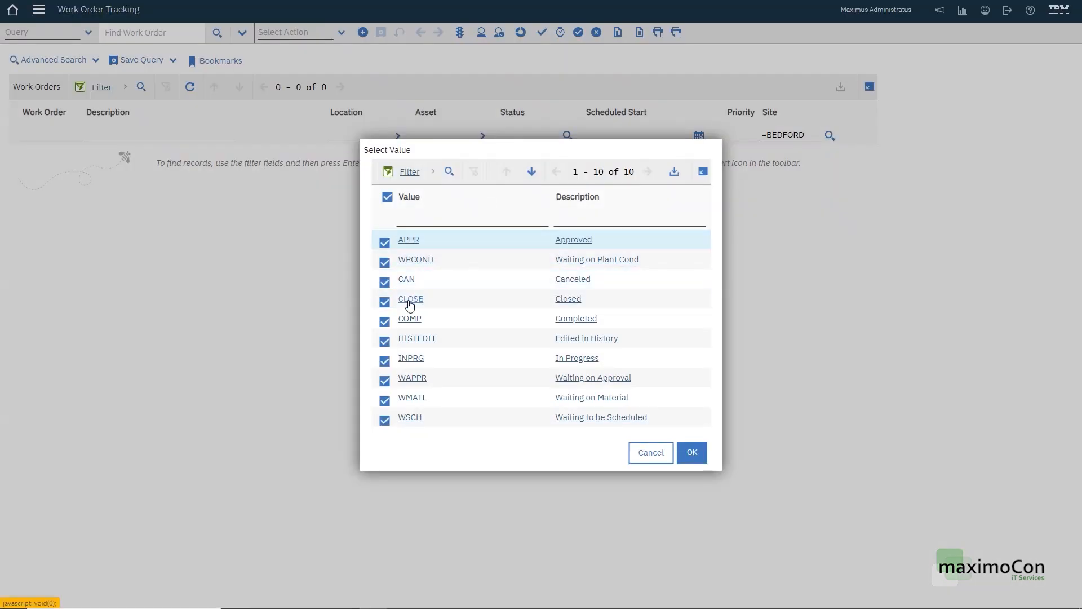
pyautogui.click(384, 302)
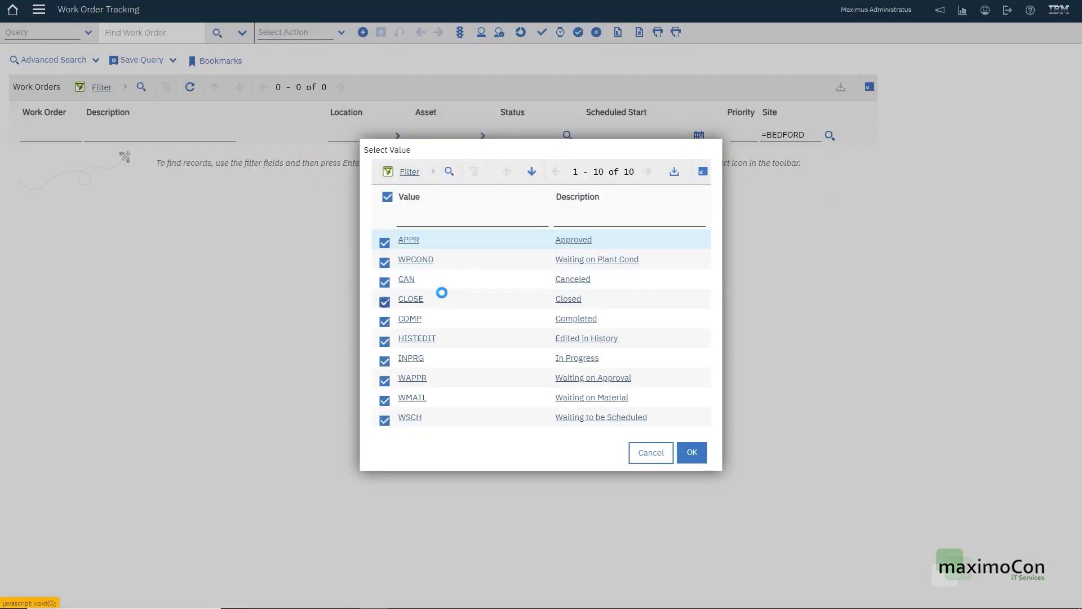
pyautogui.click(384, 284)
pyautogui.click(385, 319)
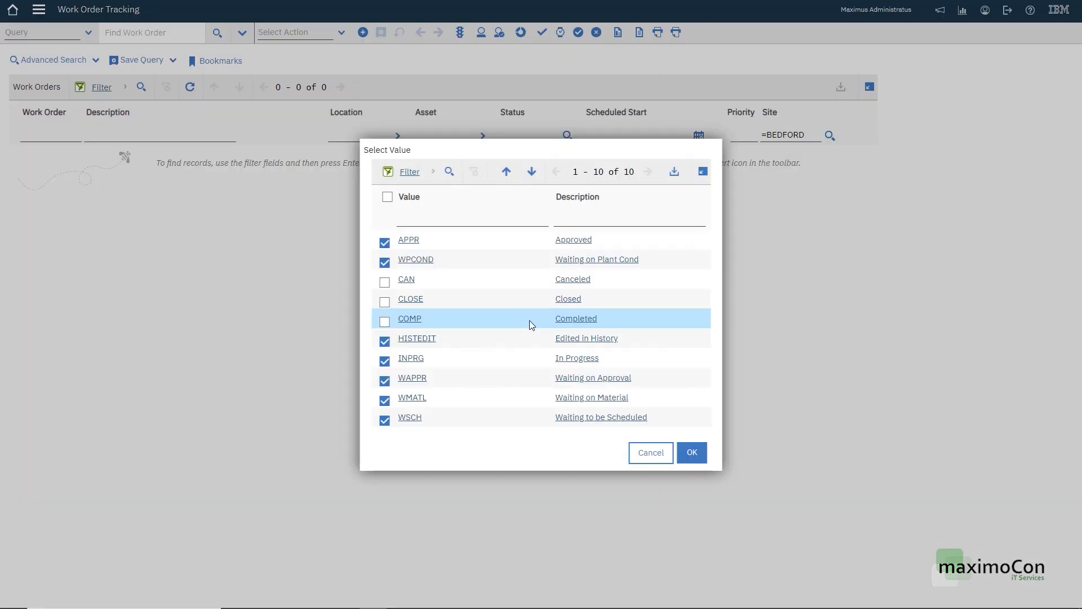
pyautogui.click(384, 341)
pyautogui.click(688, 449)
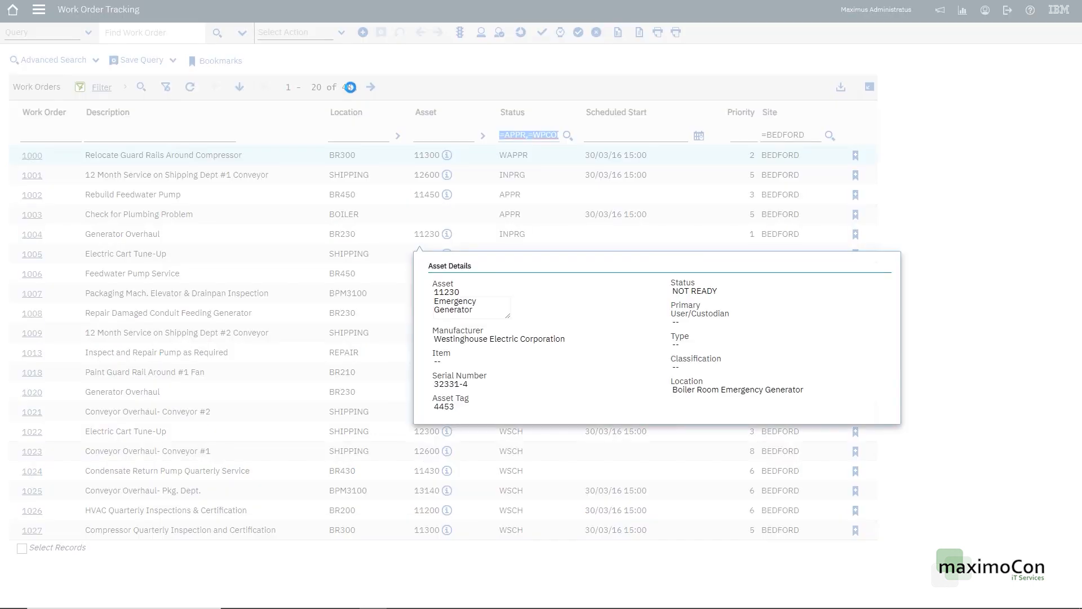
# Step: Save the filter as public query OPEN_WORK_ORDERS, described Open Work Orders, and run it
pyautogui.click(447, 61)
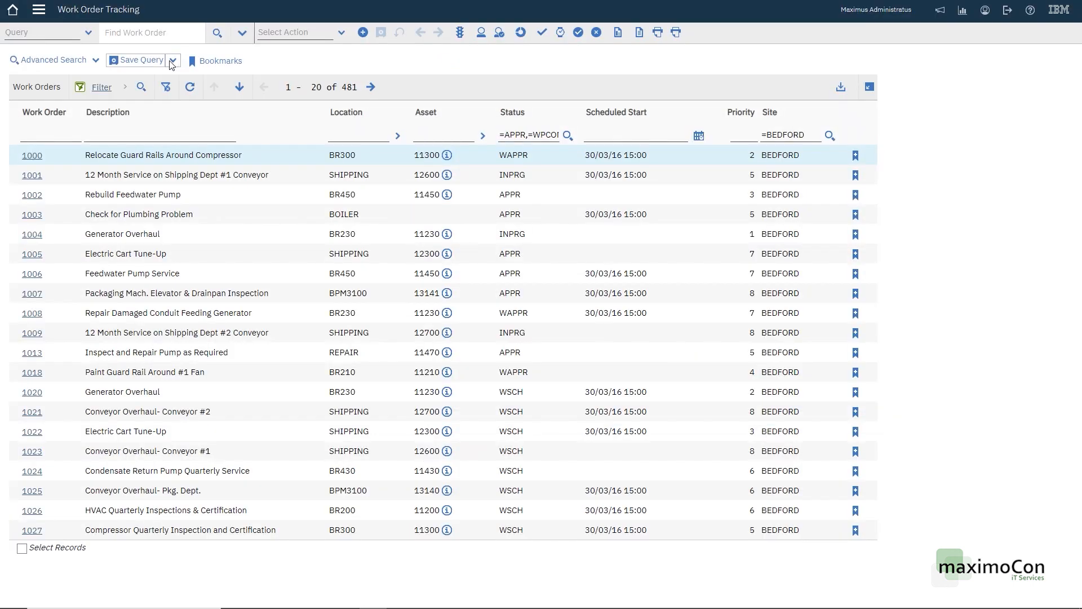
pyautogui.click(559, 116)
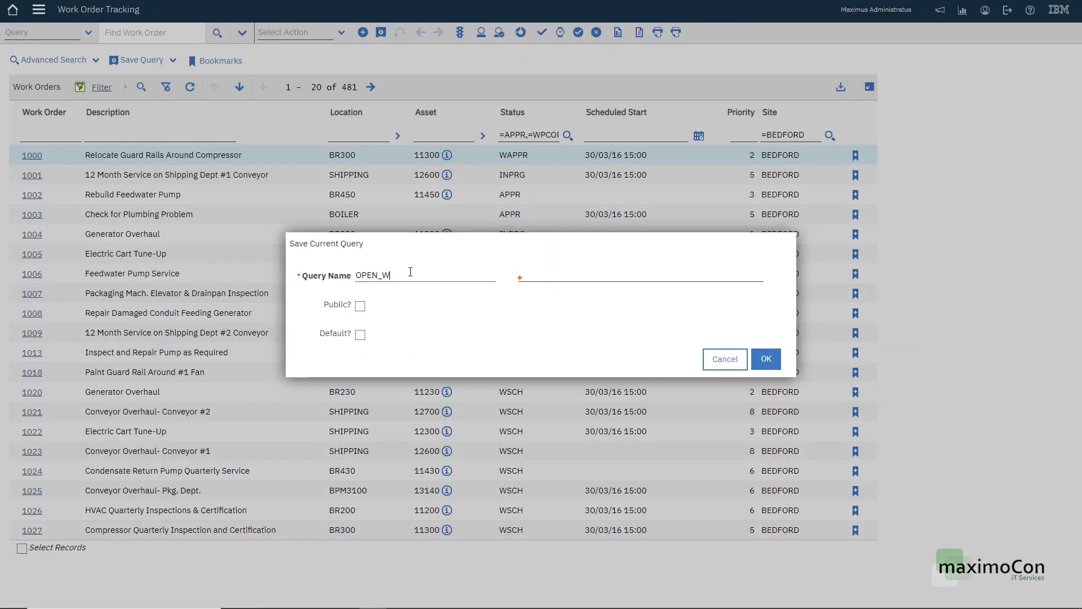
pyautogui.click(553, 277)
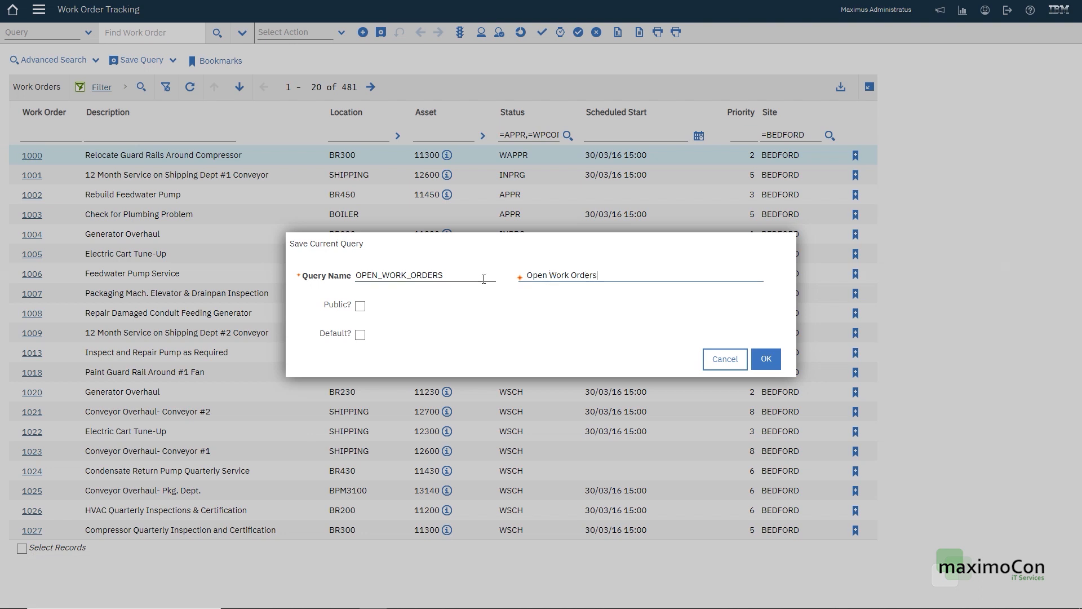
pyautogui.click(360, 307)
pyautogui.click(763, 361)
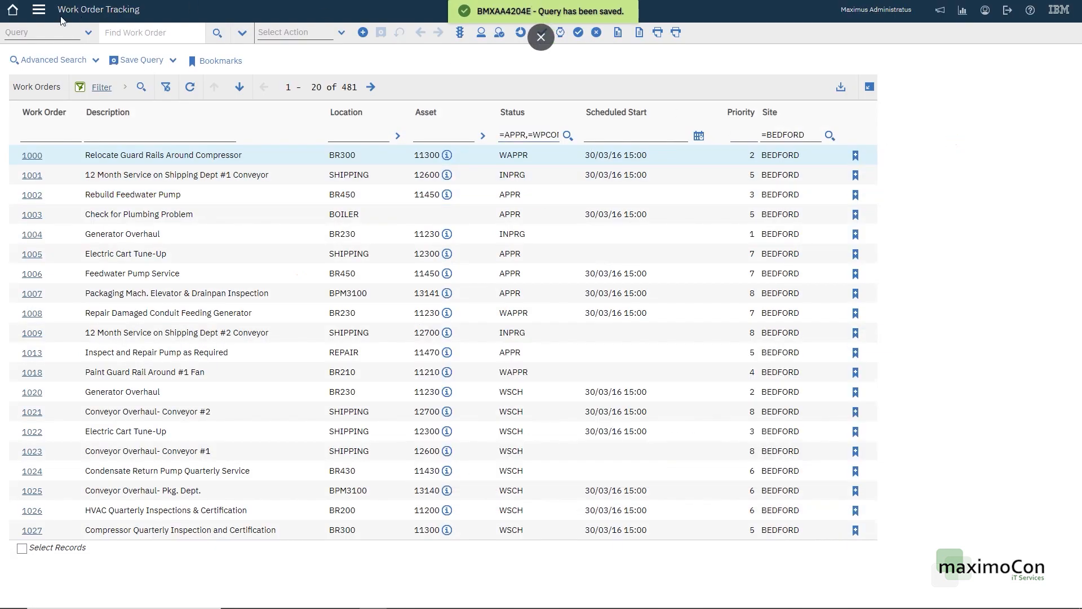
pyautogui.click(93, 32)
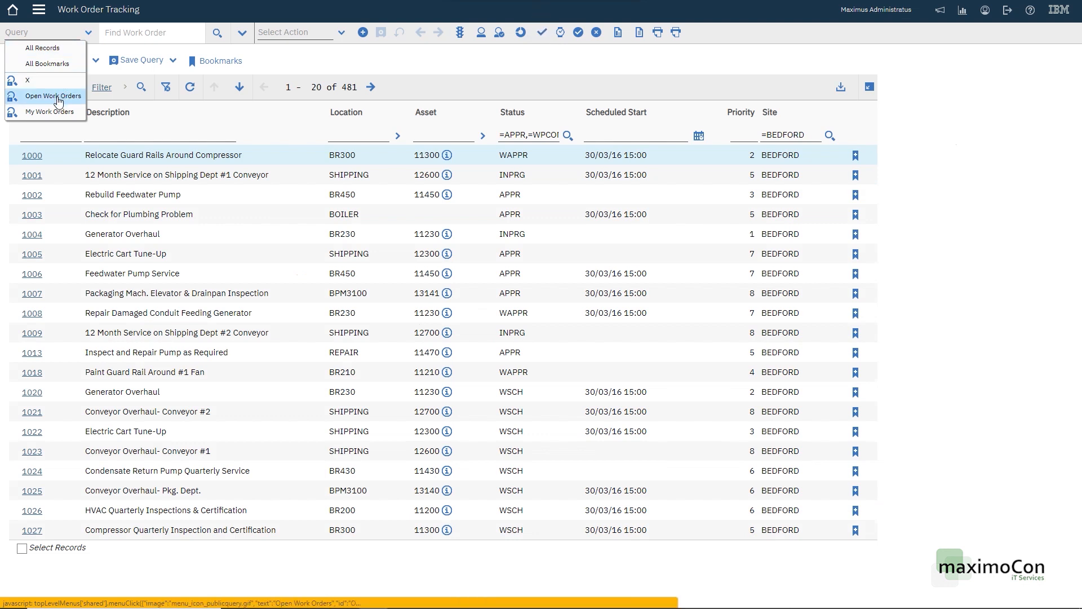
pyautogui.click(58, 98)
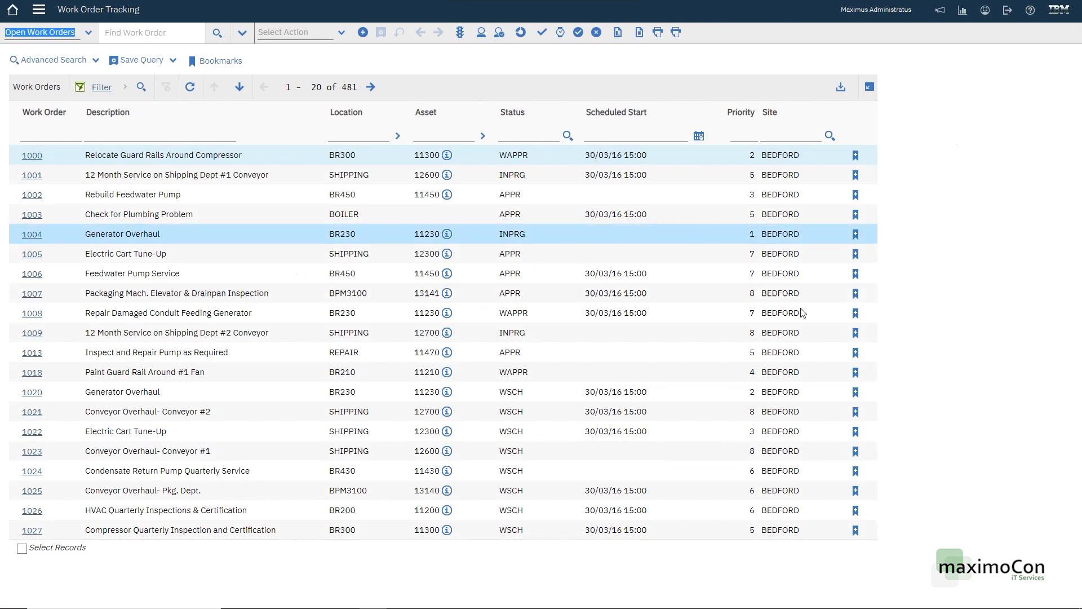
# Step: Point the Open Work Orders portlet at Work Order Tracking and the OPEN_WORK_ORDERS query
pyautogui.click(12, 14)
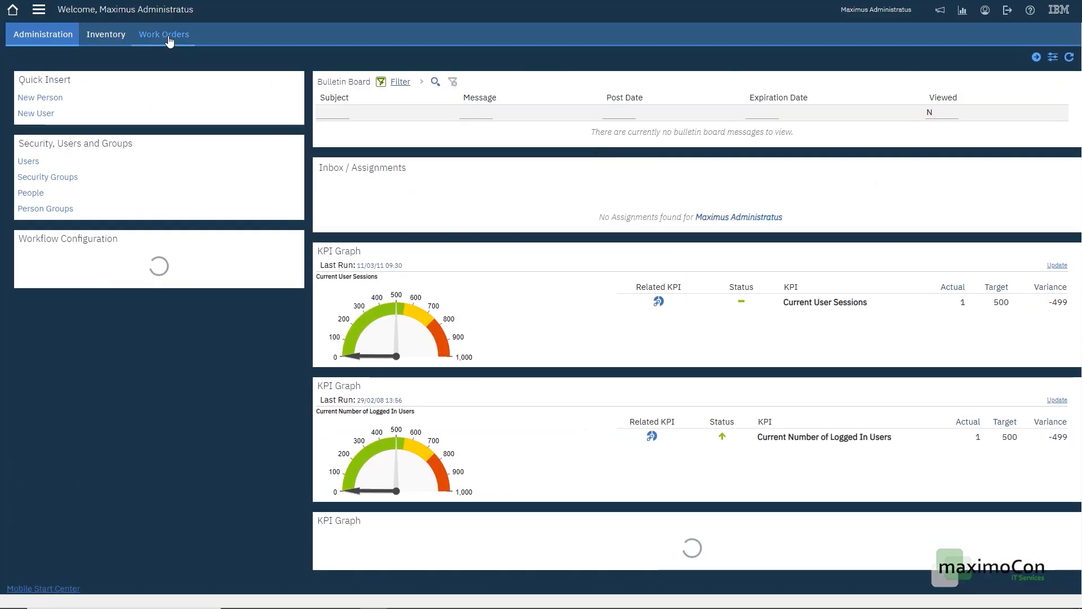
pyautogui.click(169, 36)
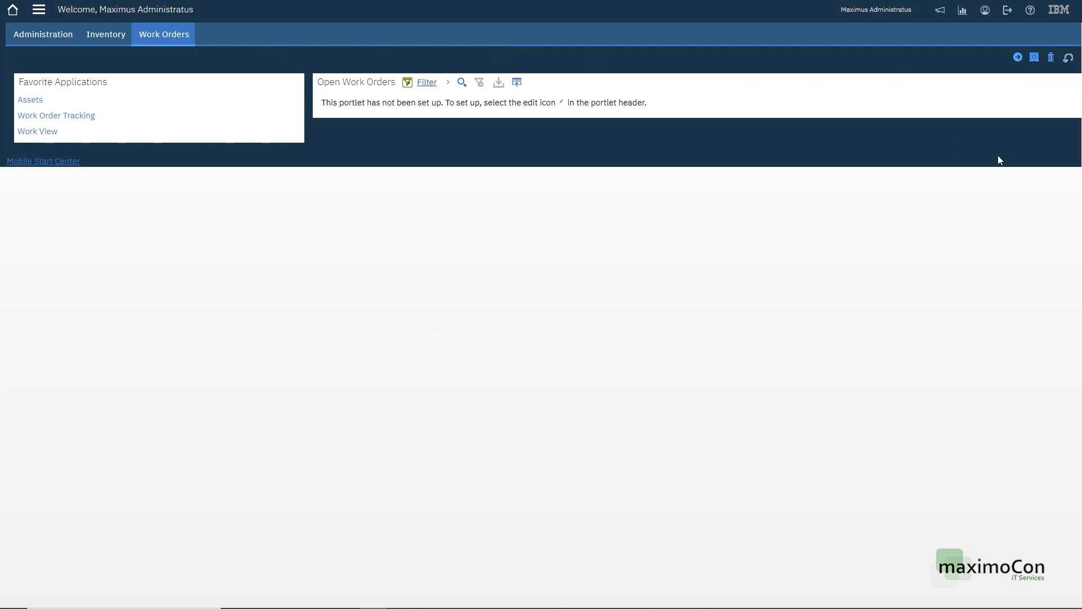
pyautogui.click(1046, 84)
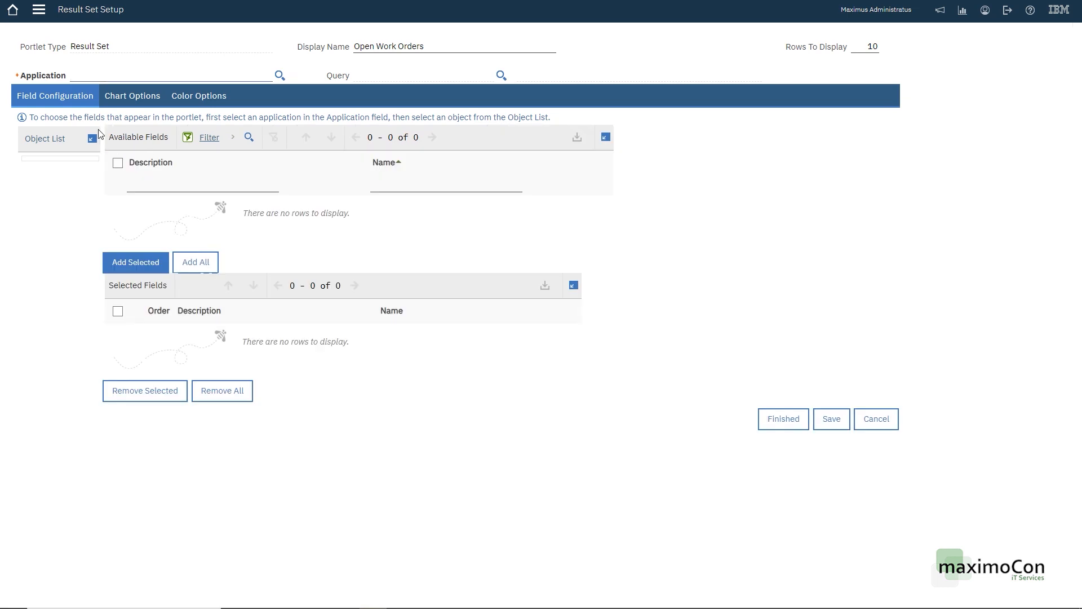
pyautogui.click(277, 77)
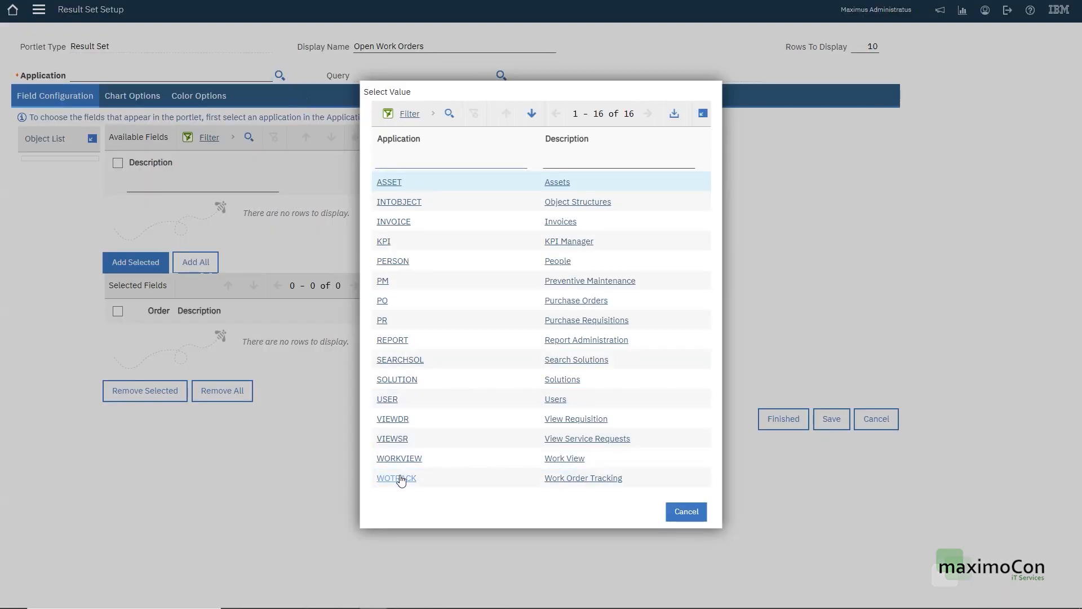
pyautogui.click(577, 483)
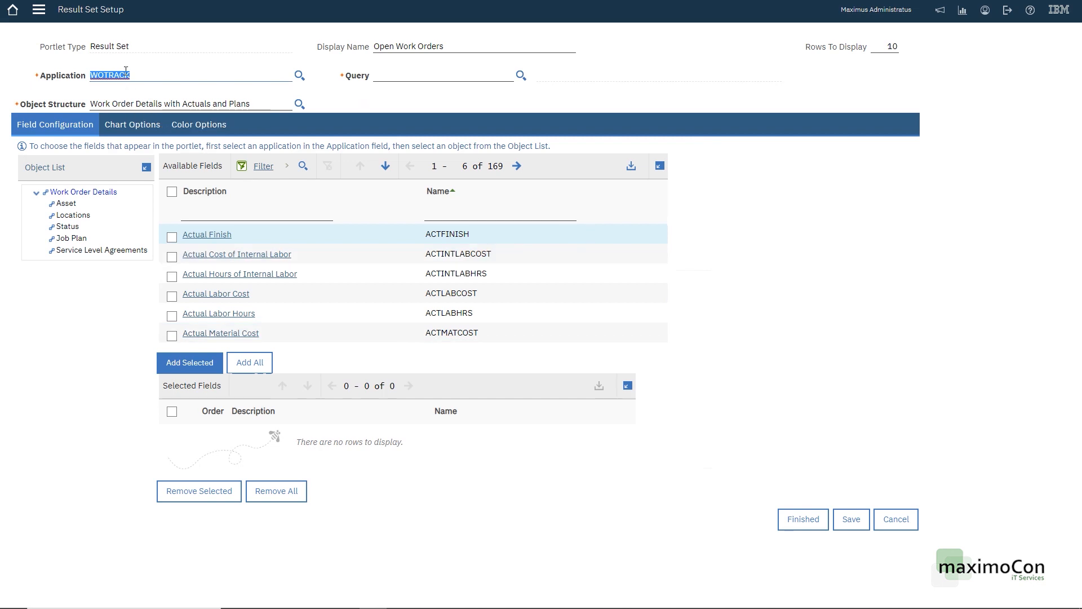
pyautogui.click(521, 75)
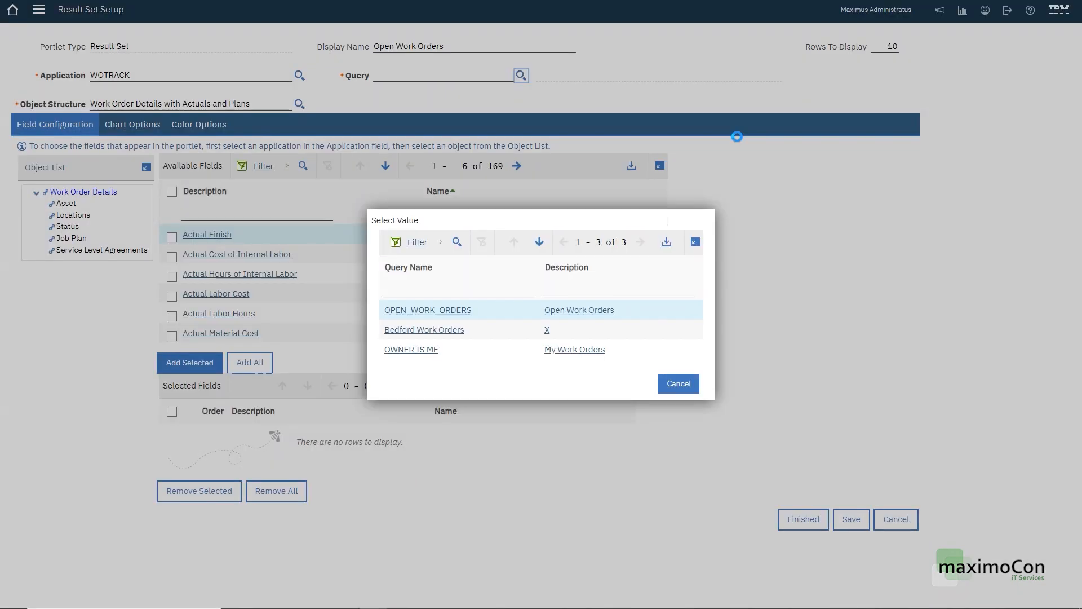
pyautogui.click(510, 305)
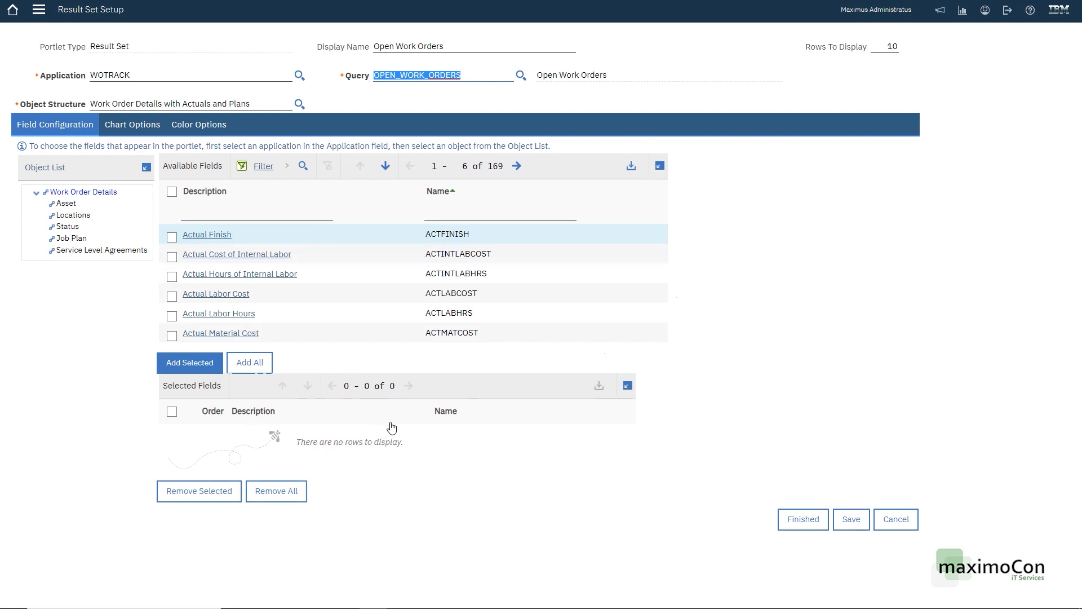
# Step: Add the Work Order and Description columns to the portlet
pyautogui.click(515, 217)
pyautogui.write('wonum')
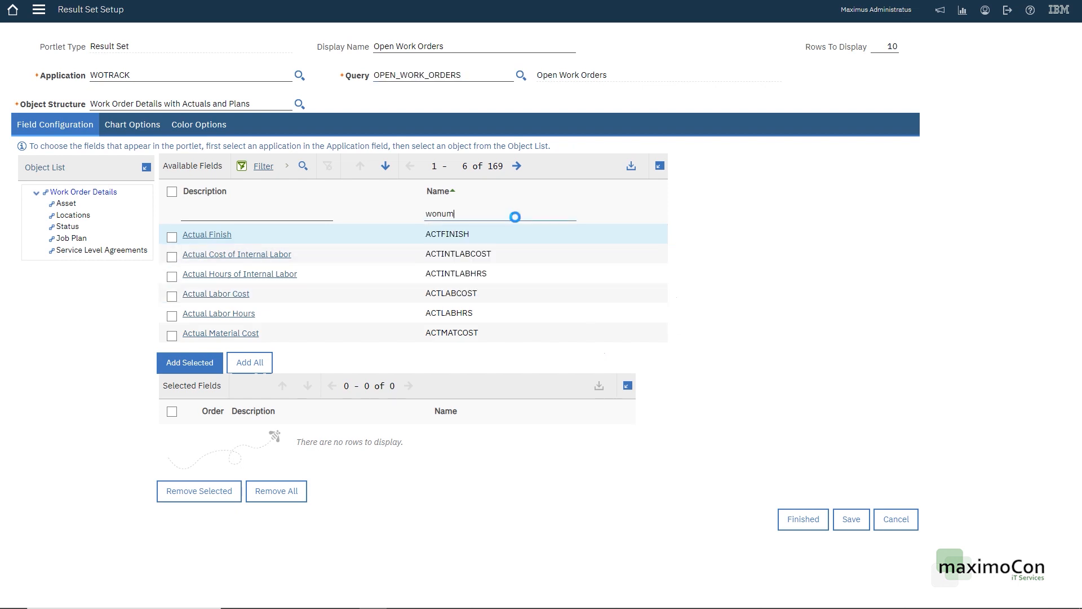
pyautogui.press('Return')
pyautogui.click(209, 234)
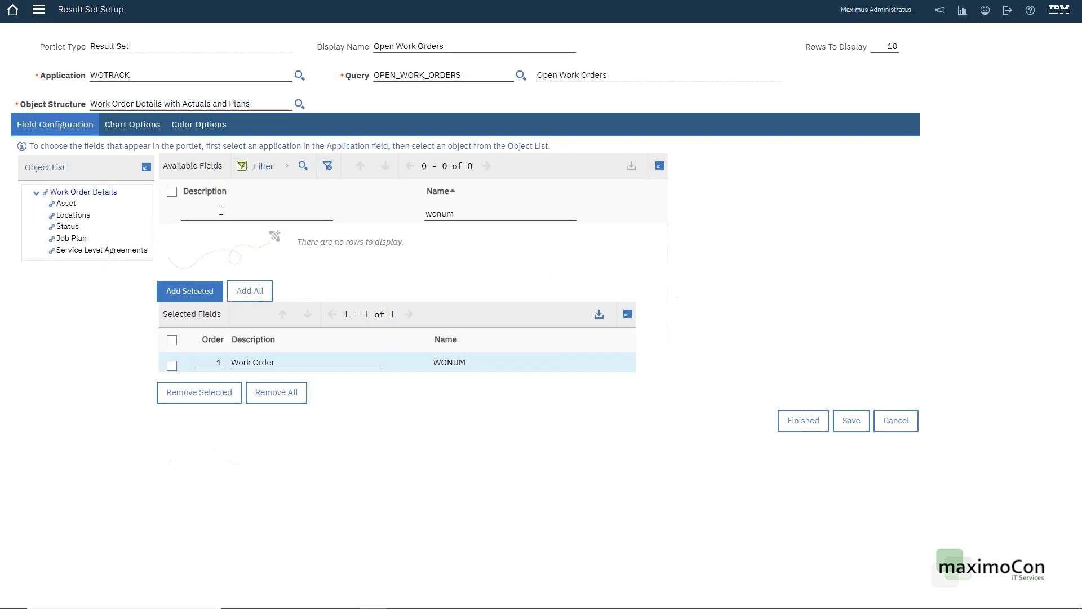
pyautogui.doubleClick(434, 211)
pyautogui.write('de')
pyautogui.write('c')
pyautogui.press('Return')
pyautogui.click(444, 214)
pyautogui.press('Return')
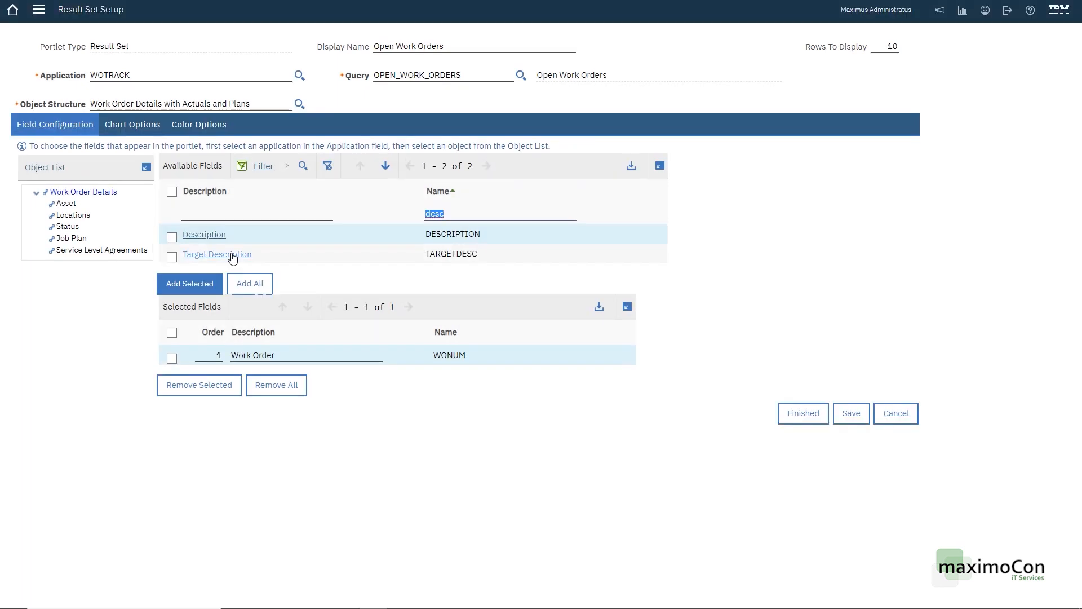
pyautogui.click(209, 234)
# Step: Add the Status, Scheduled Start and Scheduled Finish columns
pyautogui.click(455, 219)
pyautogui.write('status')
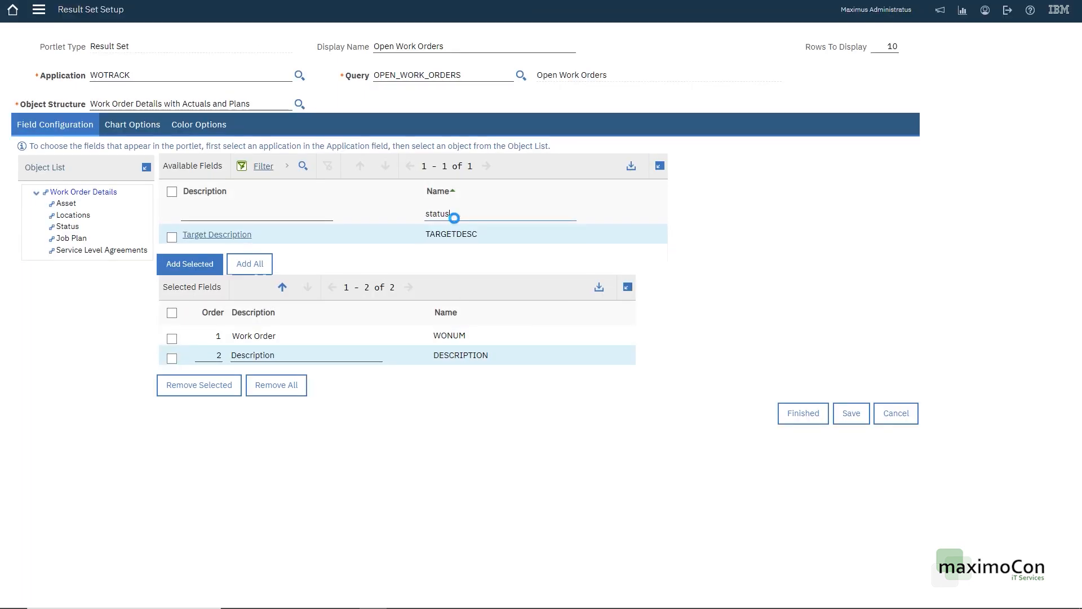
pyautogui.press('Return')
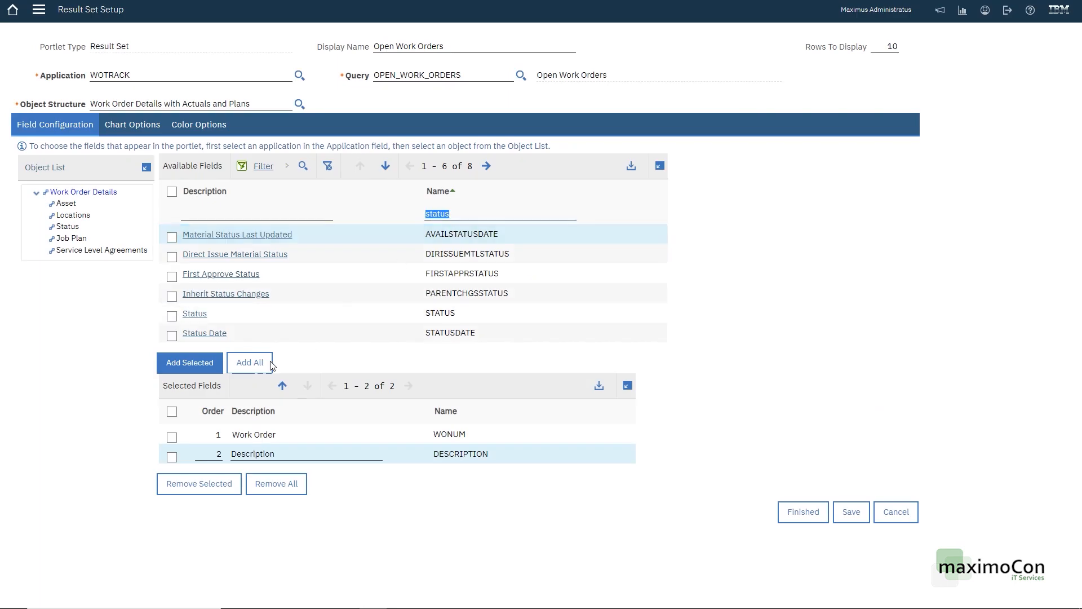
pyautogui.click(200, 315)
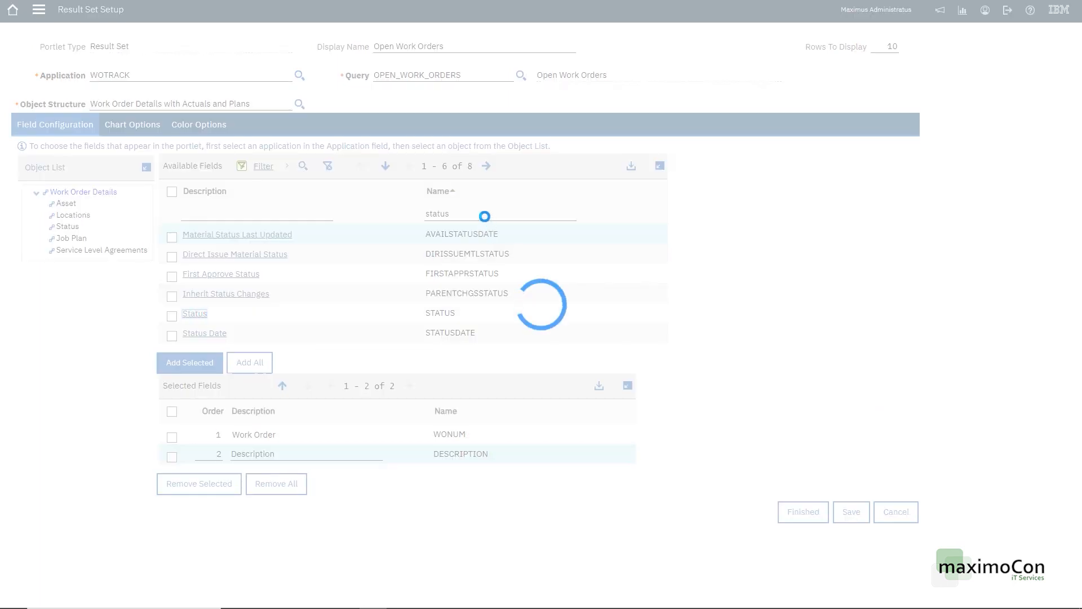
pyautogui.write('sched')
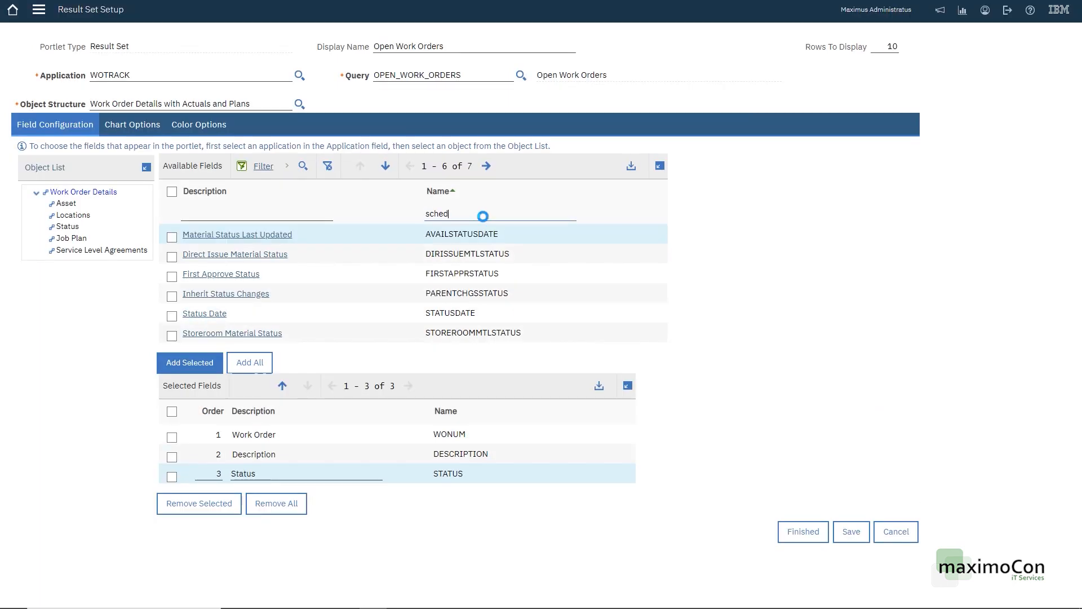
pyautogui.click(228, 276)
pyautogui.click(226, 255)
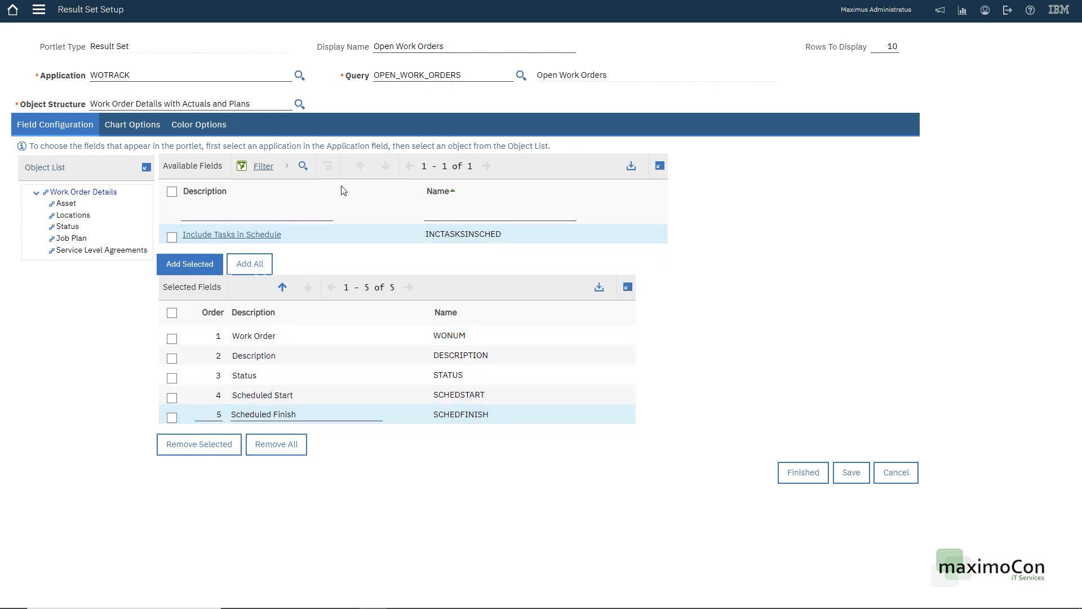
# Step: Create a colour alert based on STATUS with the condition Equal To WAPPR
pyautogui.click(198, 125)
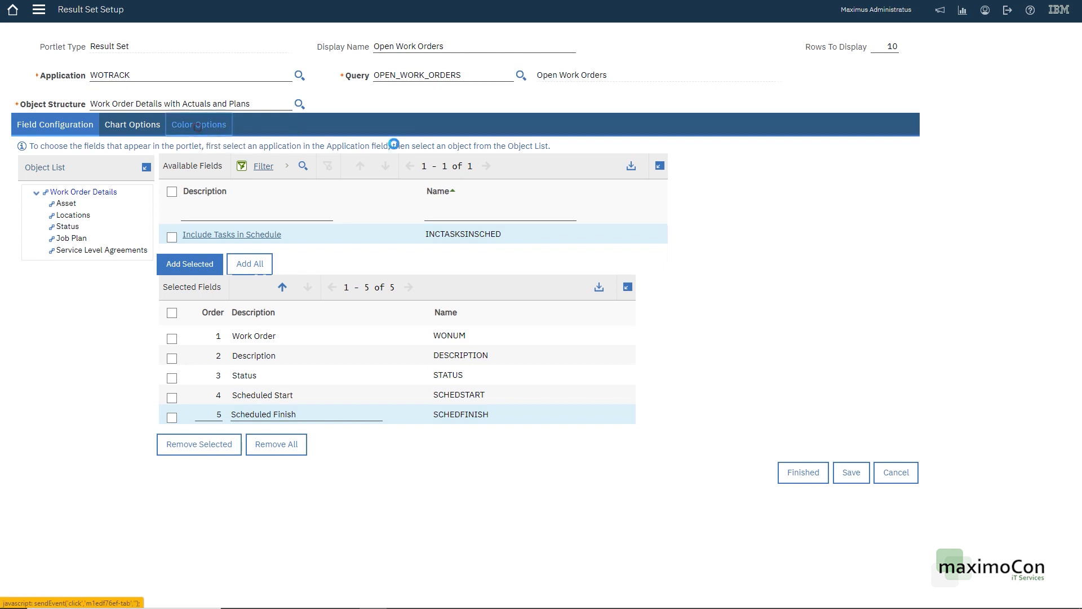
pyautogui.click(331, 160)
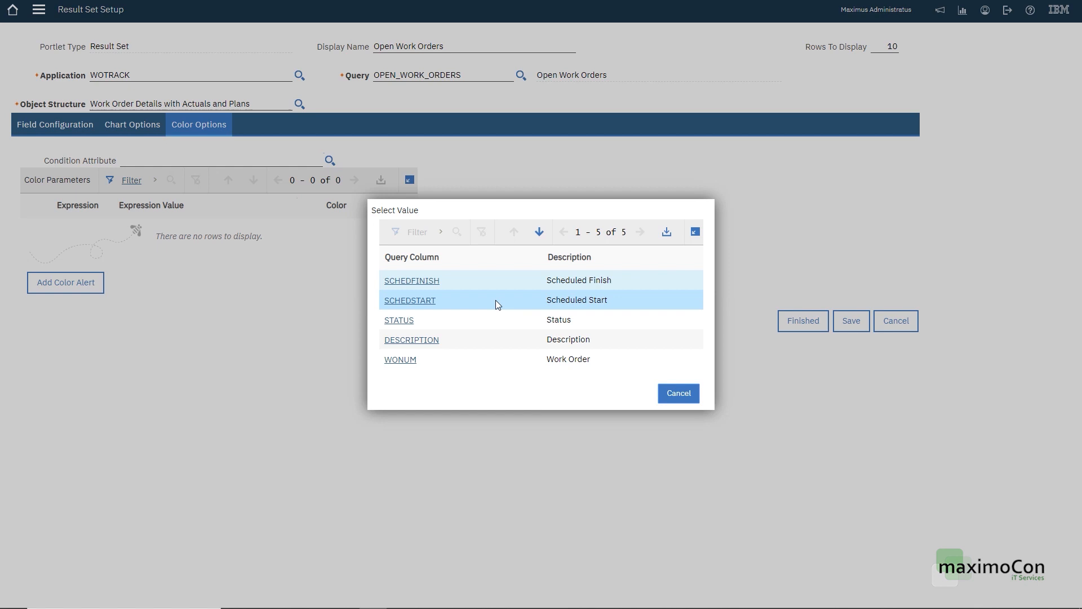
pyautogui.click(397, 319)
pyautogui.click(86, 282)
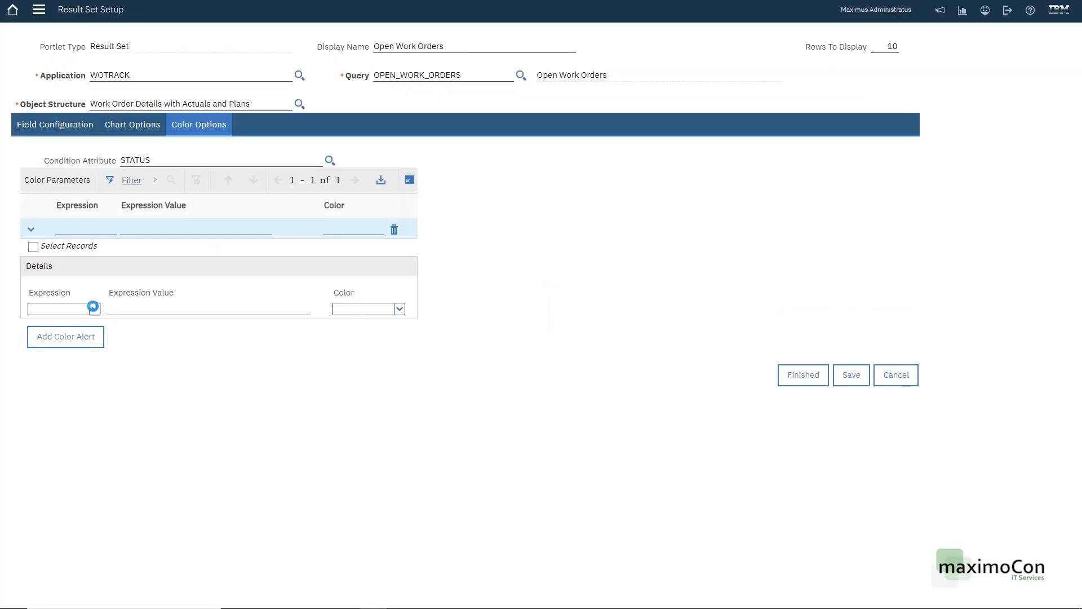
pyautogui.click(93, 307)
pyautogui.click(87, 355)
pyautogui.click(96, 307)
pyautogui.click(81, 370)
pyautogui.click(164, 309)
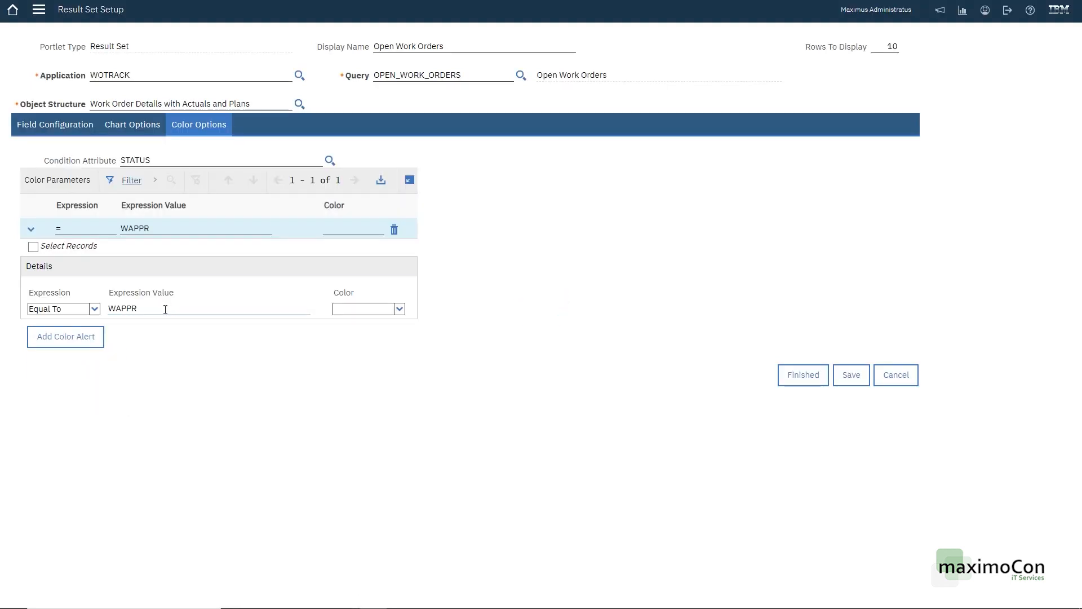
# Step: Set the WAPPR alert colour to green and return to Field Configuration
pyautogui.click(388, 305)
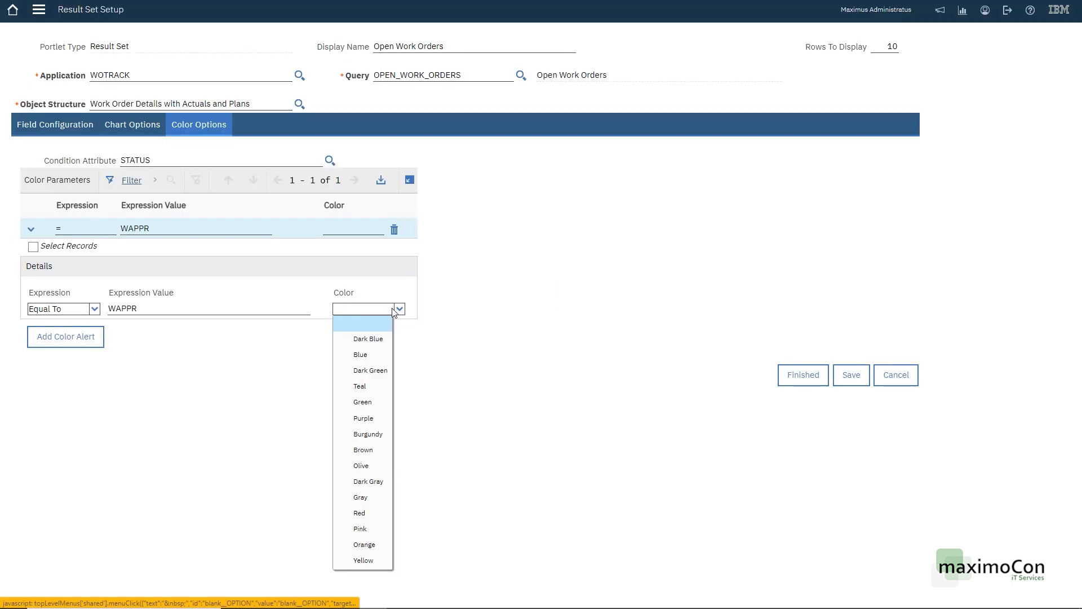
pyautogui.click(363, 359)
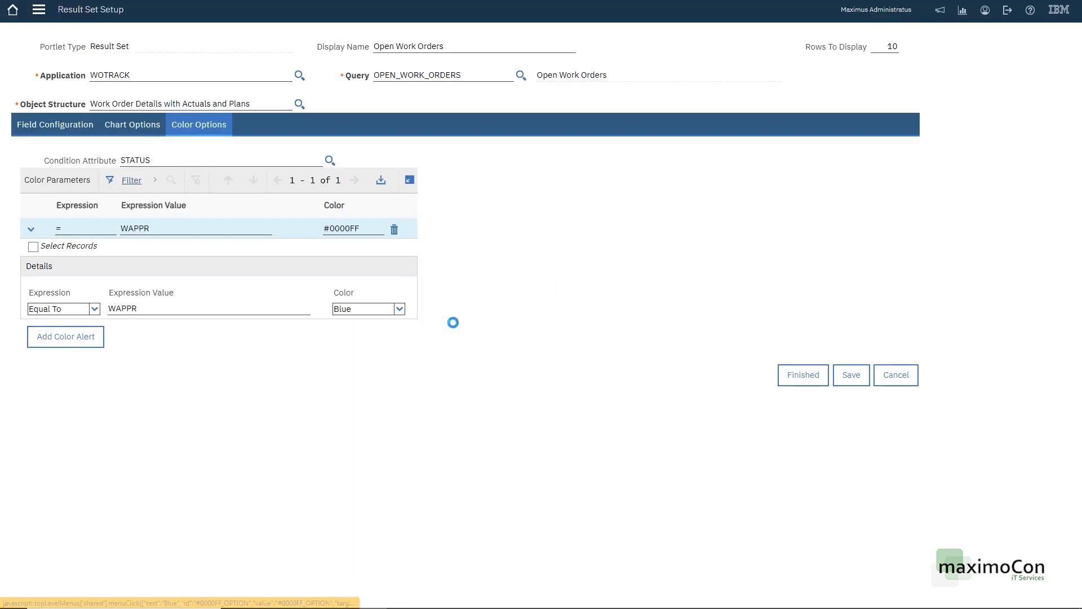
pyautogui.click(399, 309)
pyautogui.click(372, 402)
pyautogui.click(331, 350)
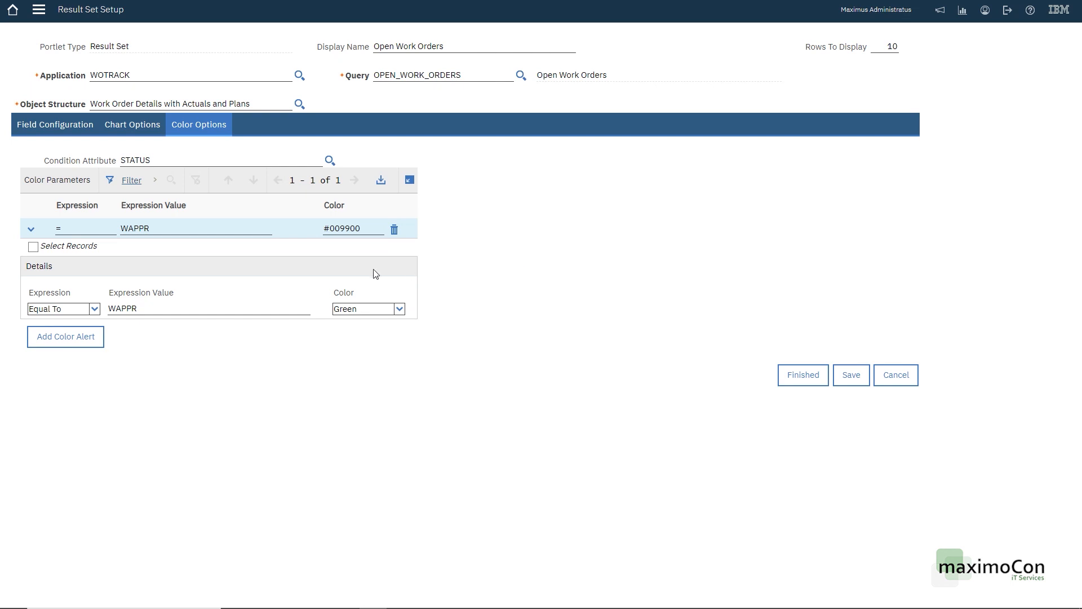
pyautogui.click(35, 126)
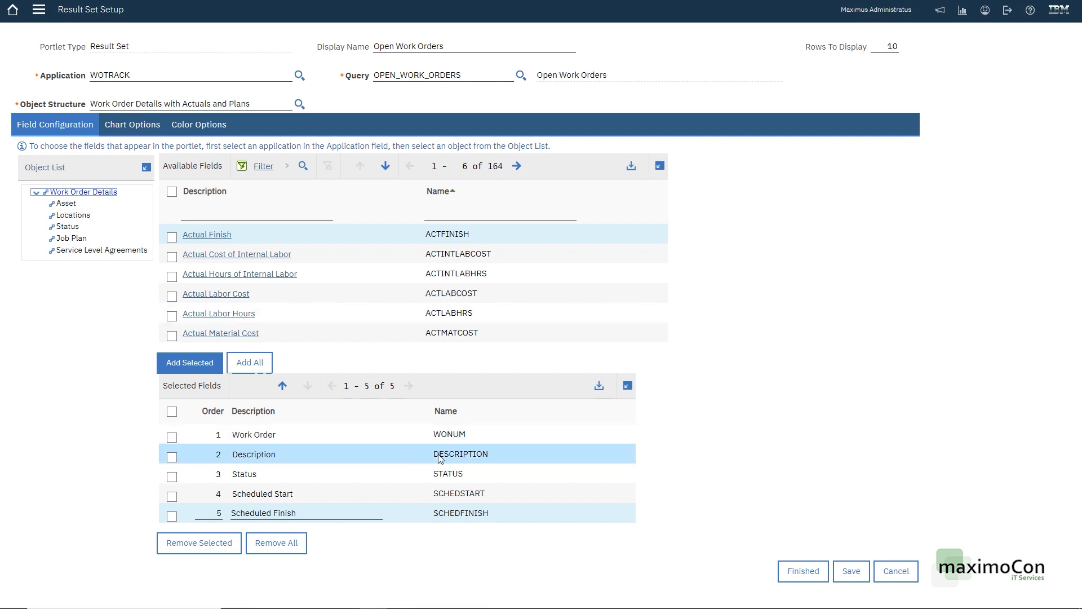
# Step: Close Result Set Setup to show the Open Work Orders list on the start center
pyautogui.click(805, 581)
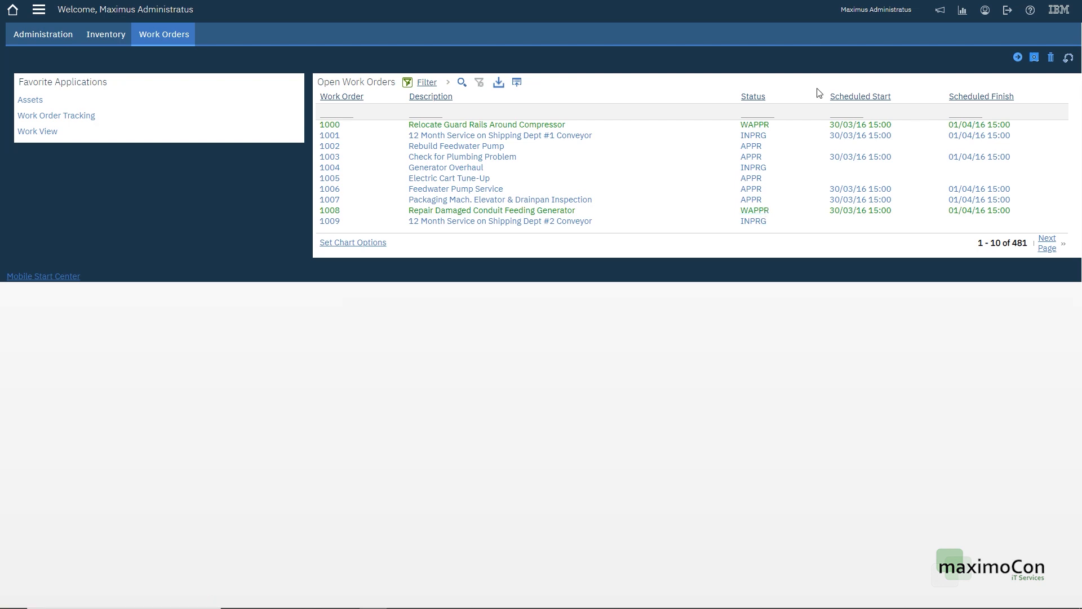
# Step: Filter the list to work order 1007, clear the filter, and save the Work Orders template
pyautogui.click(973, 111)
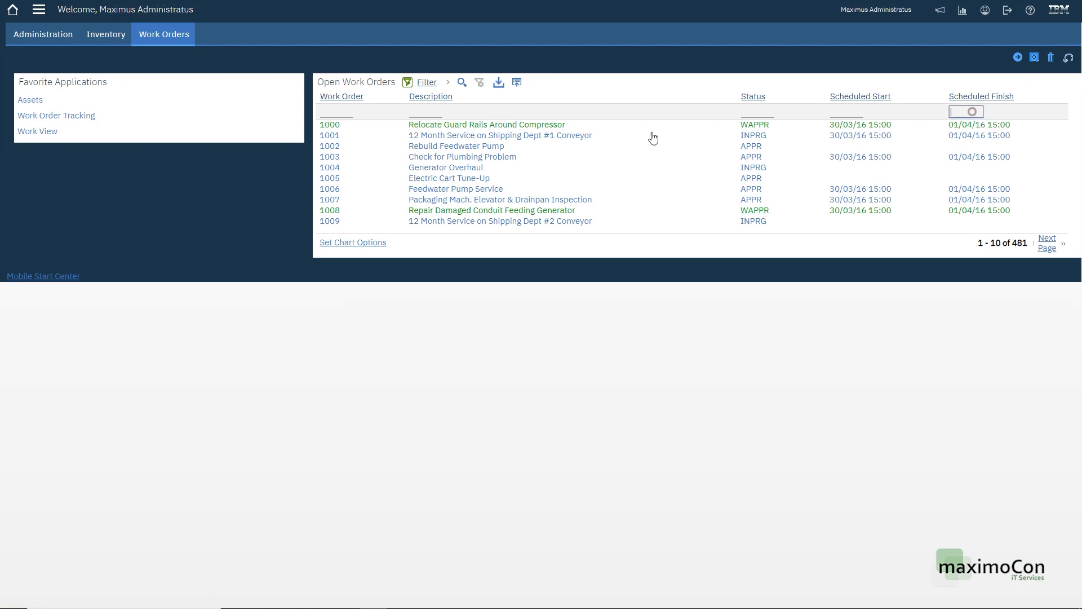
pyautogui.click(850, 112)
pyautogui.click(336, 111)
pyautogui.press('Return')
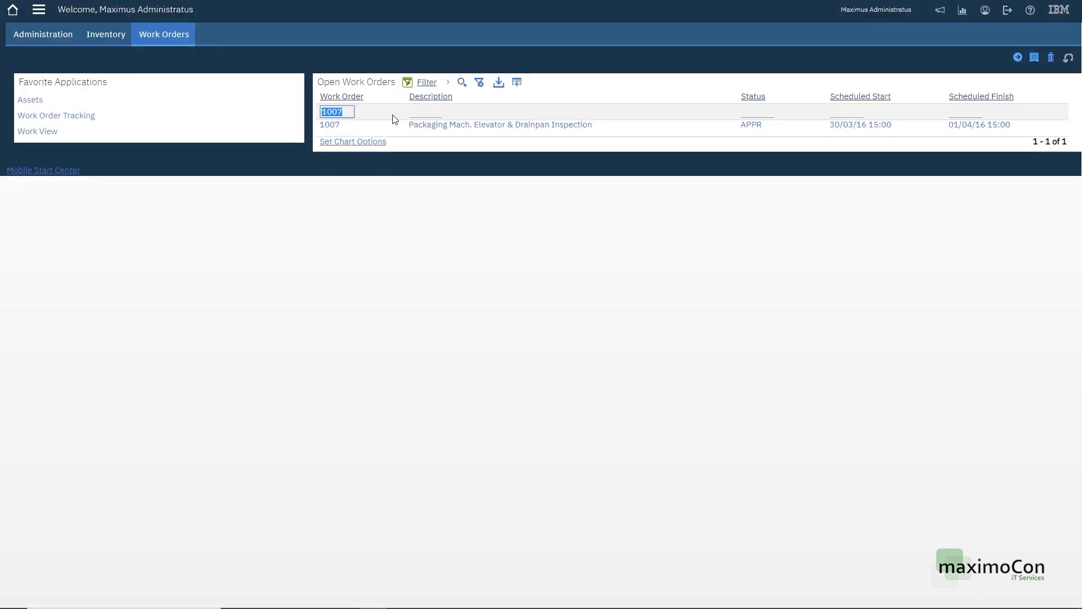
pyautogui.press('Return')
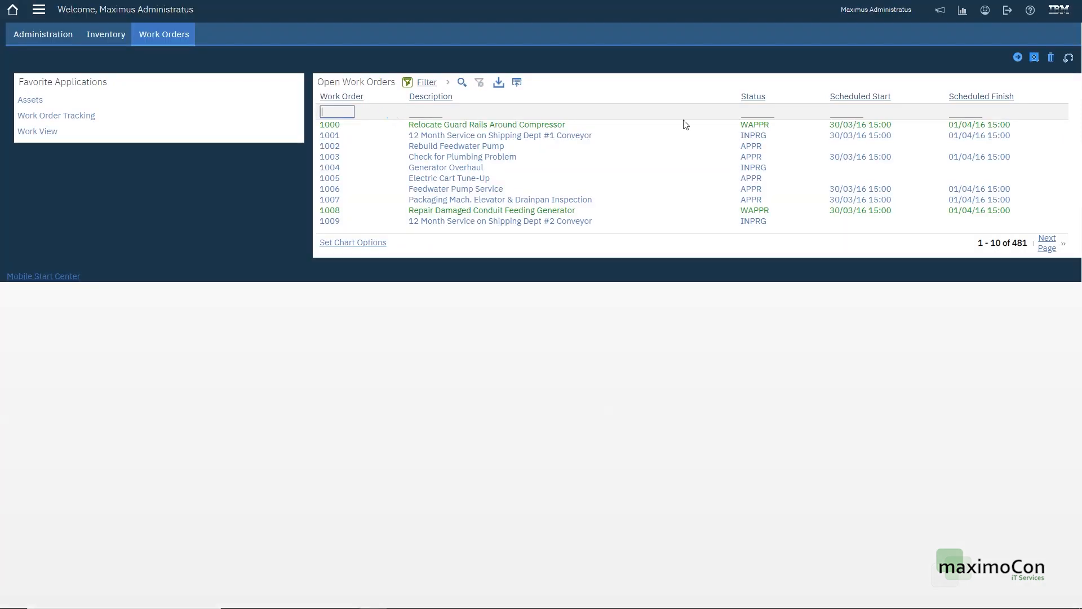
pyautogui.click(1034, 58)
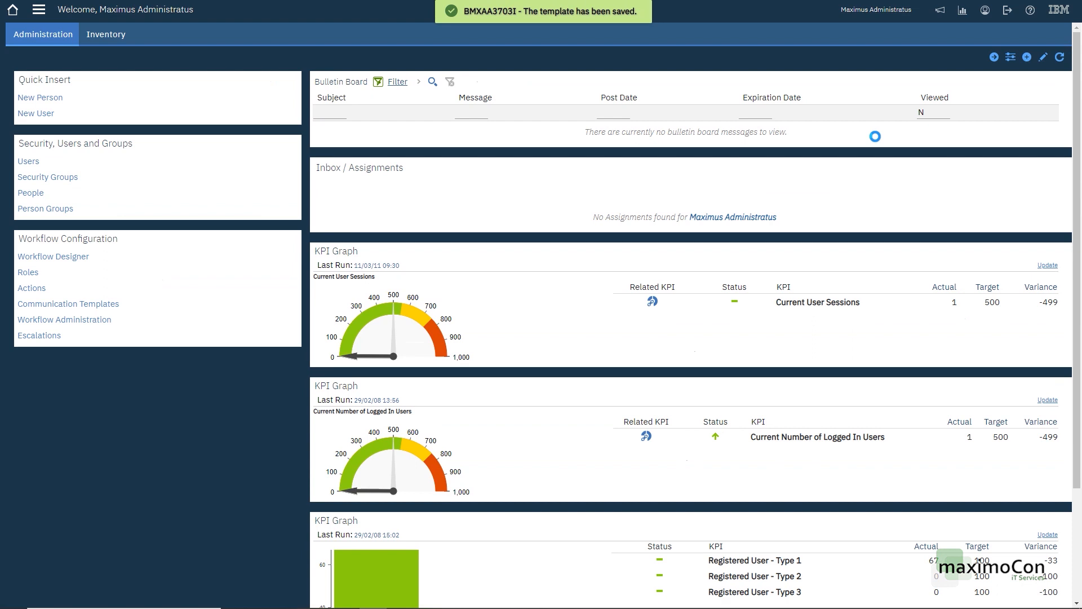
# Step: Find and open the WO_PLANNERS group in Security Groups and review its Users tab
pyautogui.click(38, 9)
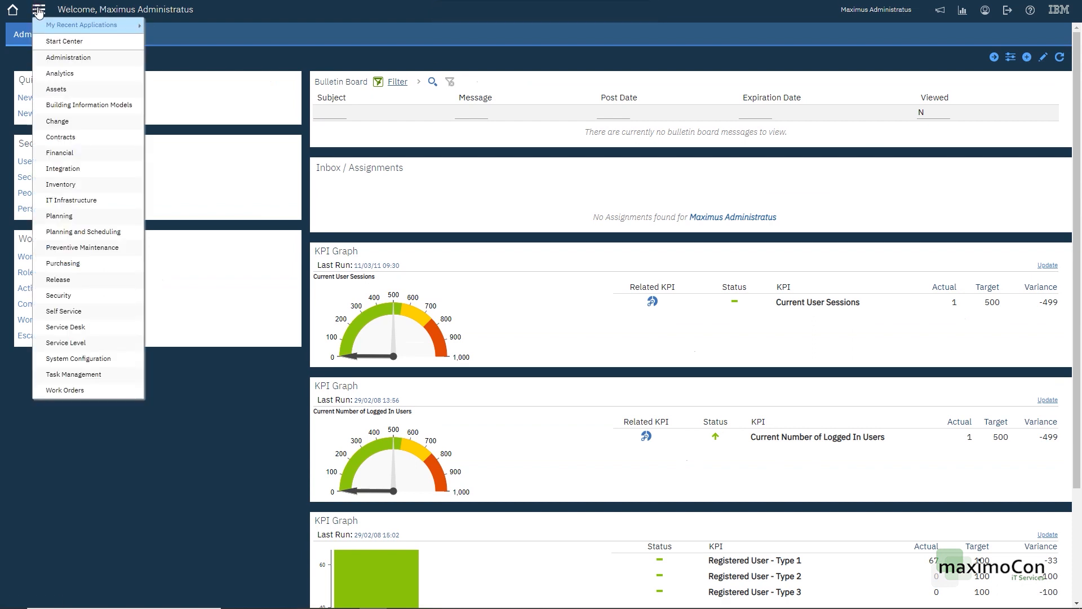
pyautogui.moveTo(113, 296)
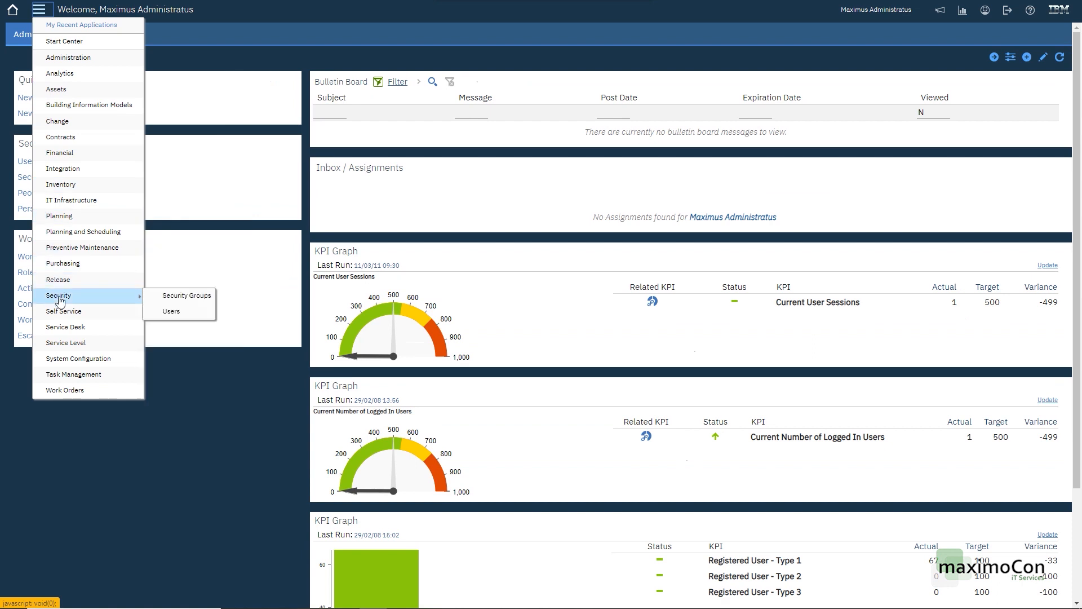
pyautogui.click(170, 298)
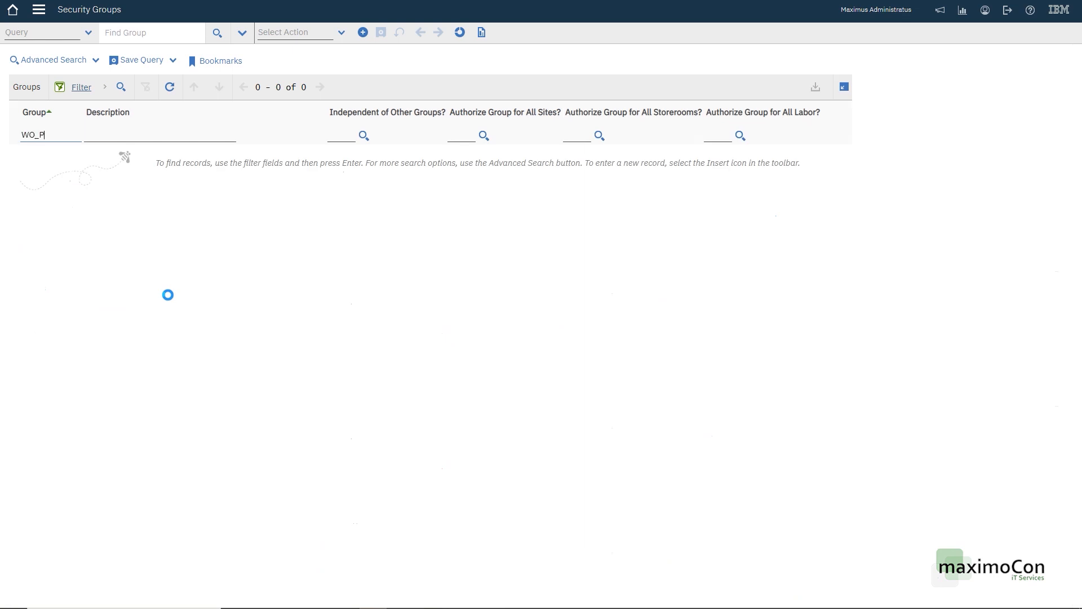
pyautogui.write('WO_PLANNERS')
pyautogui.press('Return')
pyautogui.click(56, 155)
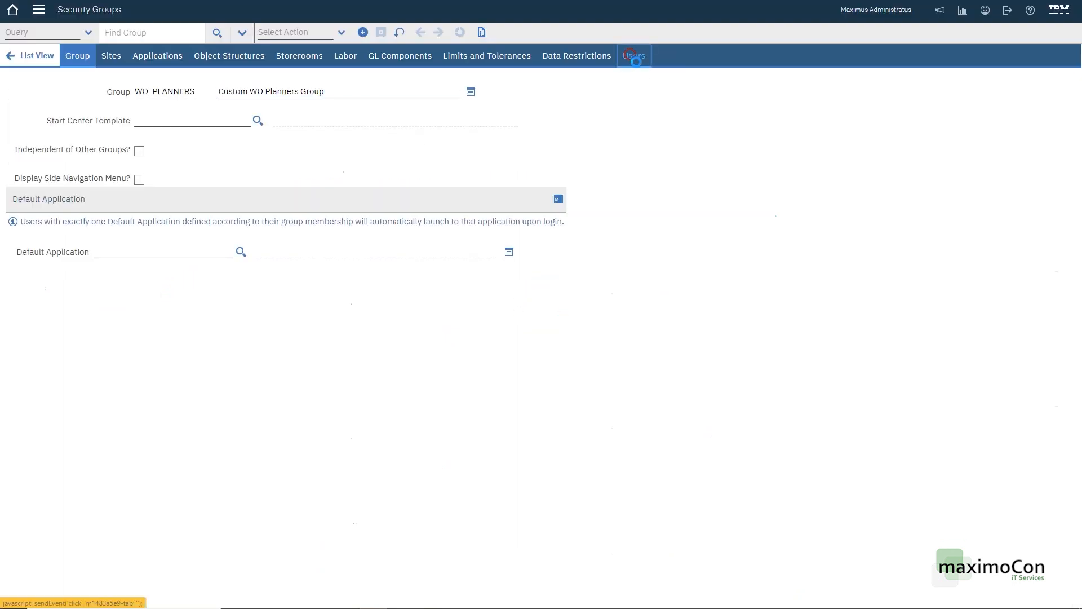
pyautogui.click(633, 55)
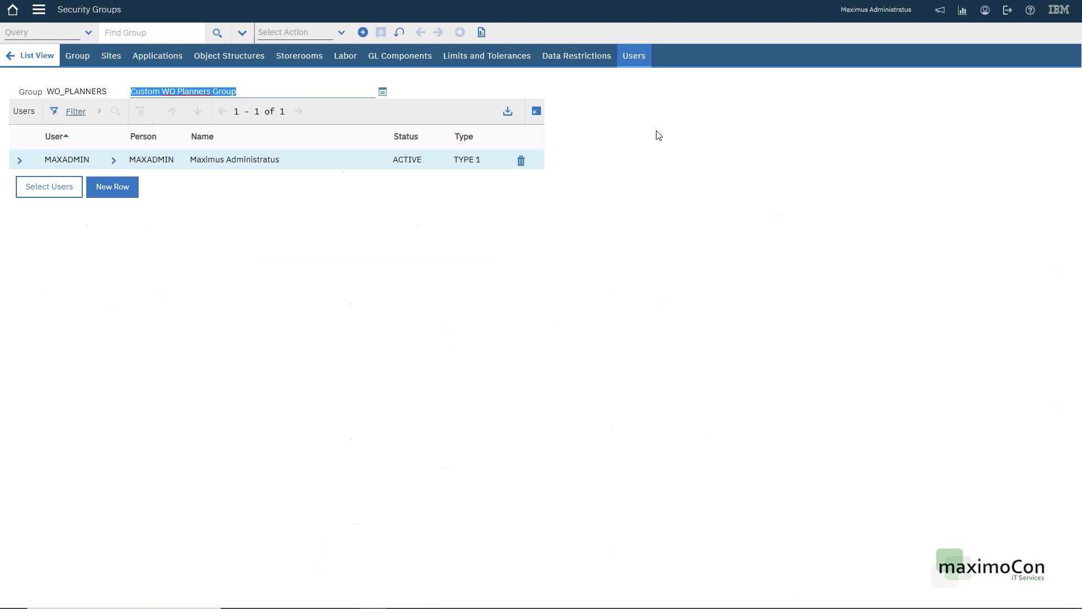
pyautogui.click(165, 57)
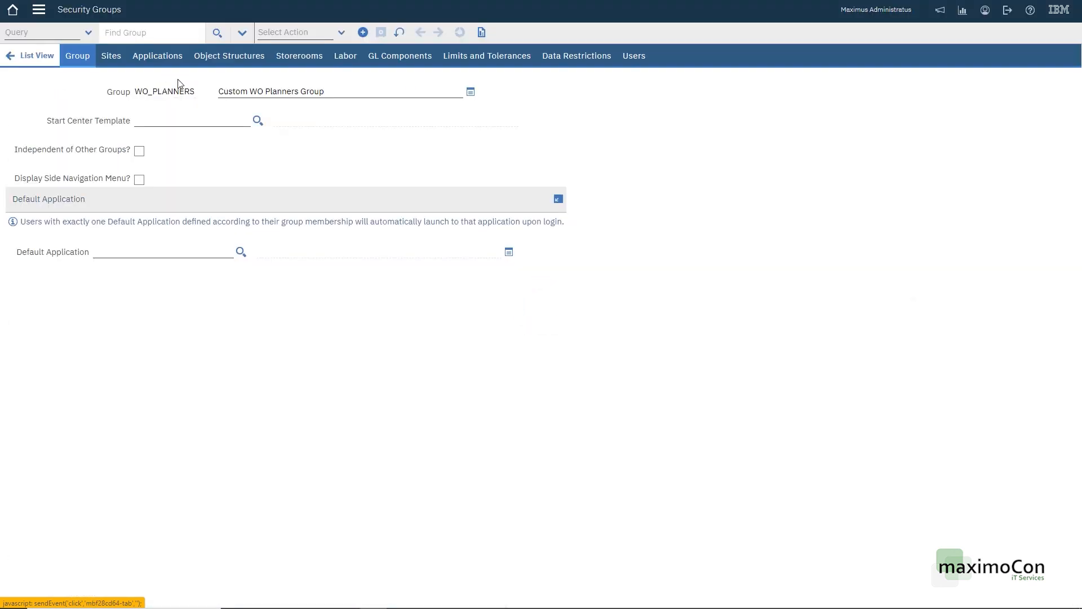
# Step: Set the WO_PLANNERS group's start center template to 43 by filtering templates for 'Work Orde'
pyautogui.click(188, 120)
pyautogui.click(257, 120)
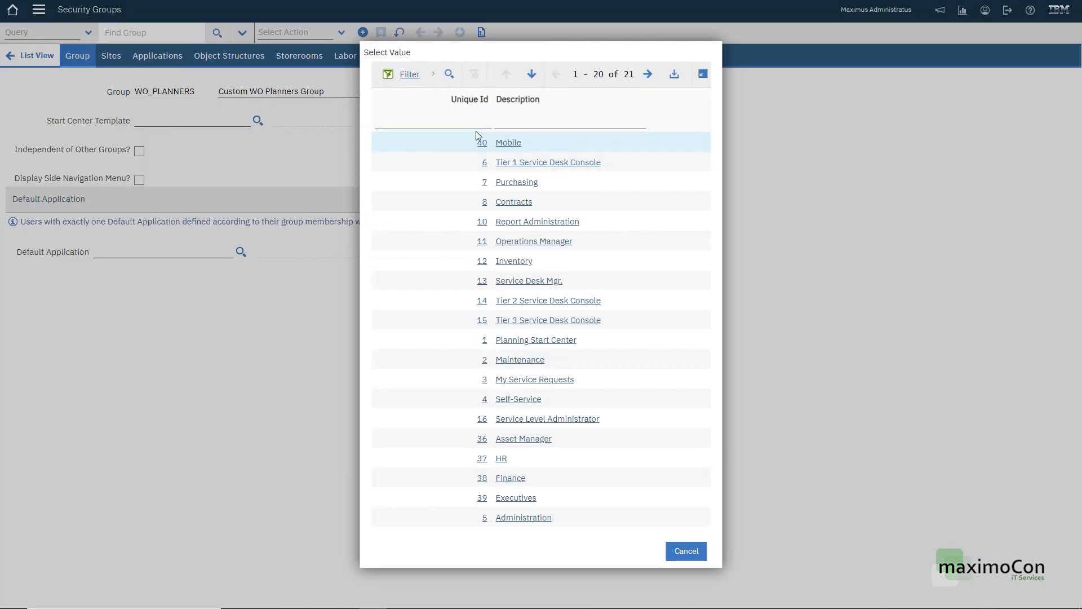
pyautogui.click(515, 125)
pyautogui.write('O')
pyautogui.press('BackSpace')
pyautogui.write('Work Orde')
pyautogui.press('Return')
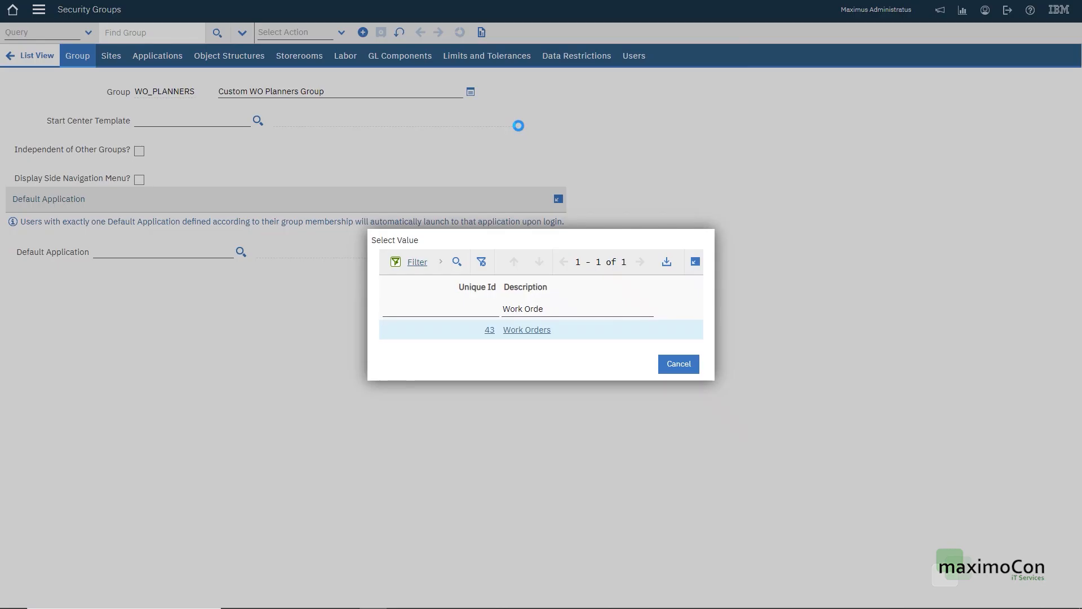
pyautogui.click(531, 333)
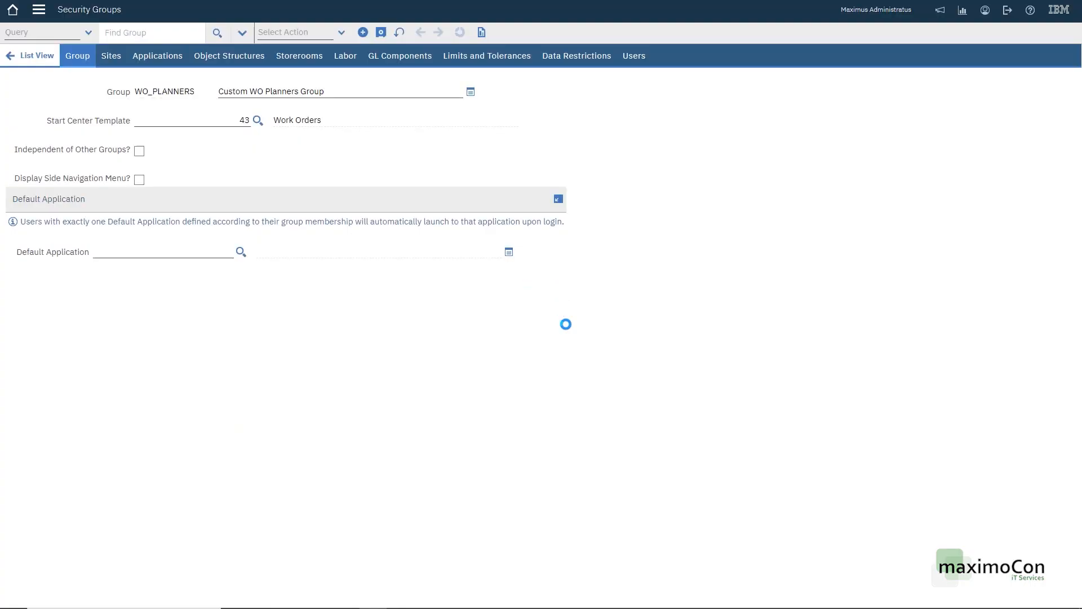
# Step: Save the group with template 43 and return to the start center
pyautogui.click(376, 34)
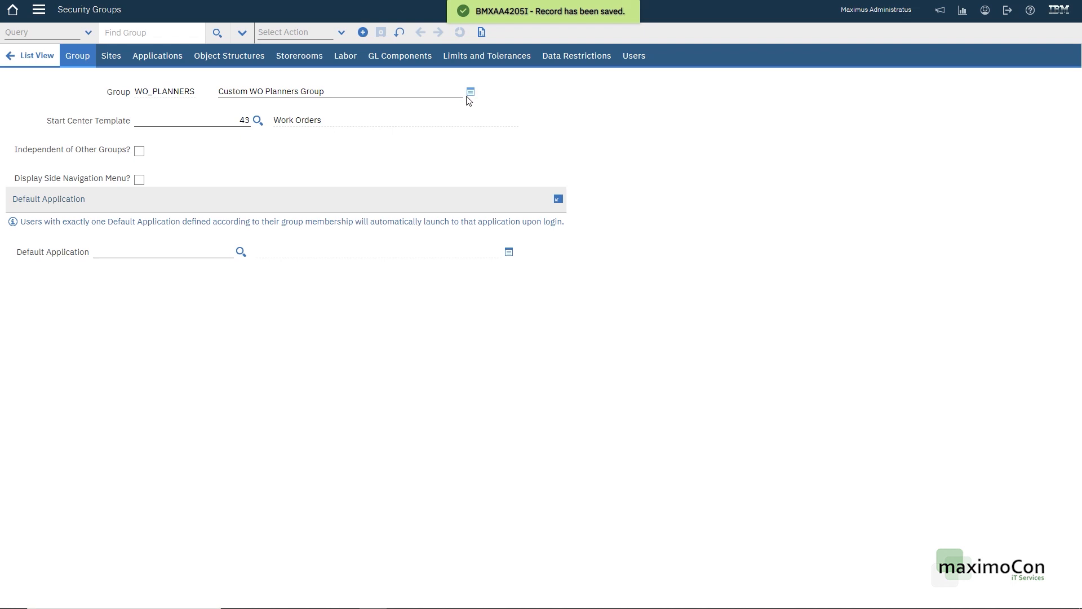
pyautogui.click(186, 123)
pyautogui.click(363, 121)
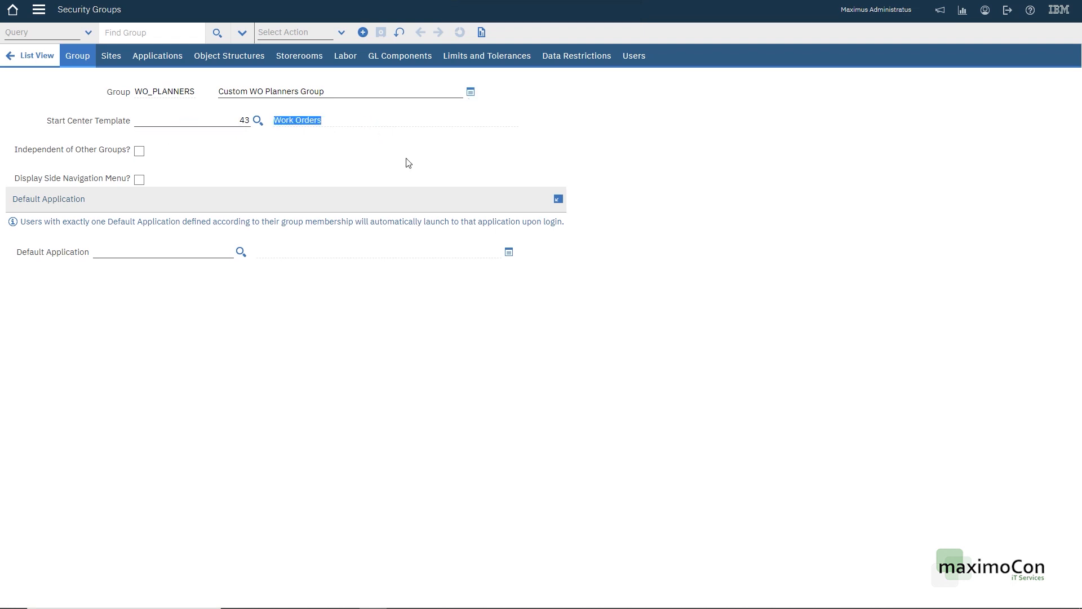
pyautogui.click(12, 10)
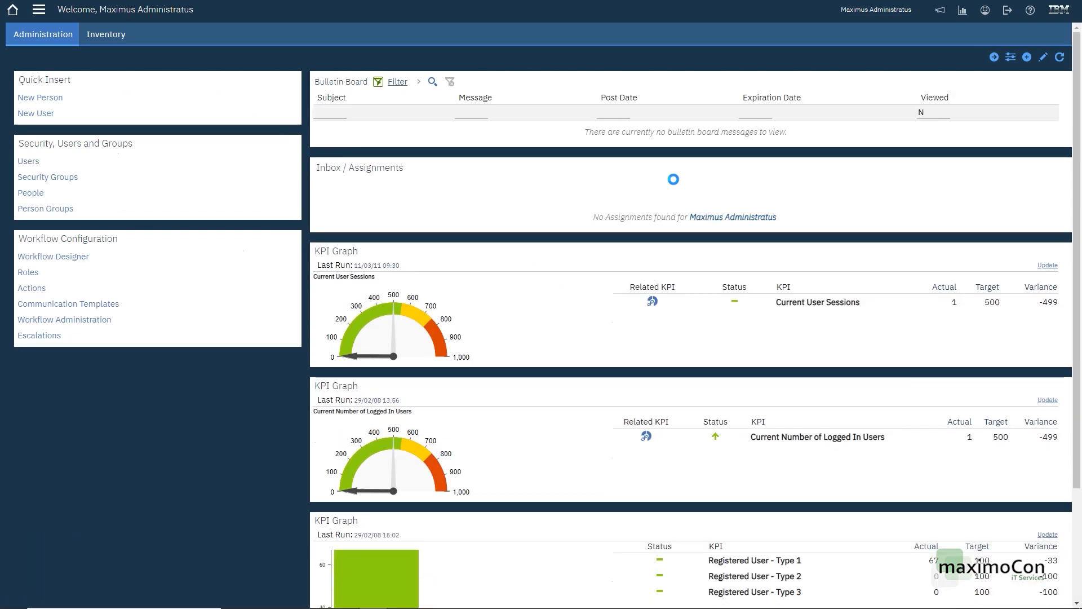
# Step: Sign out, then sign back in with the administrator user name and password
pyautogui.click(1007, 10)
pyautogui.click(569, 213)
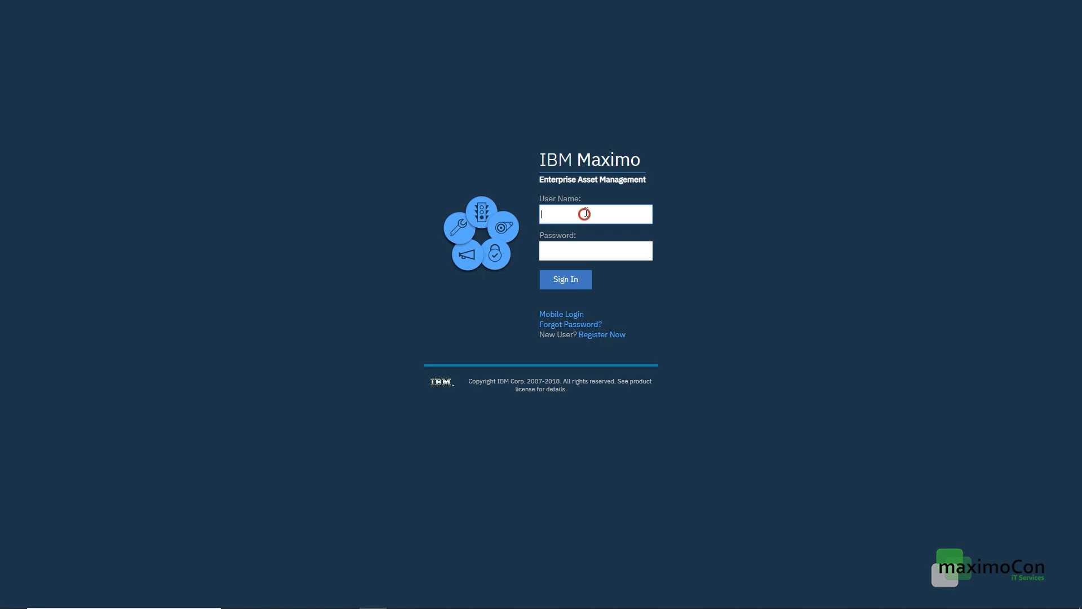
pyautogui.write('maxadmin')
pyautogui.press('Tab')
pyautogui.write('maxadm')
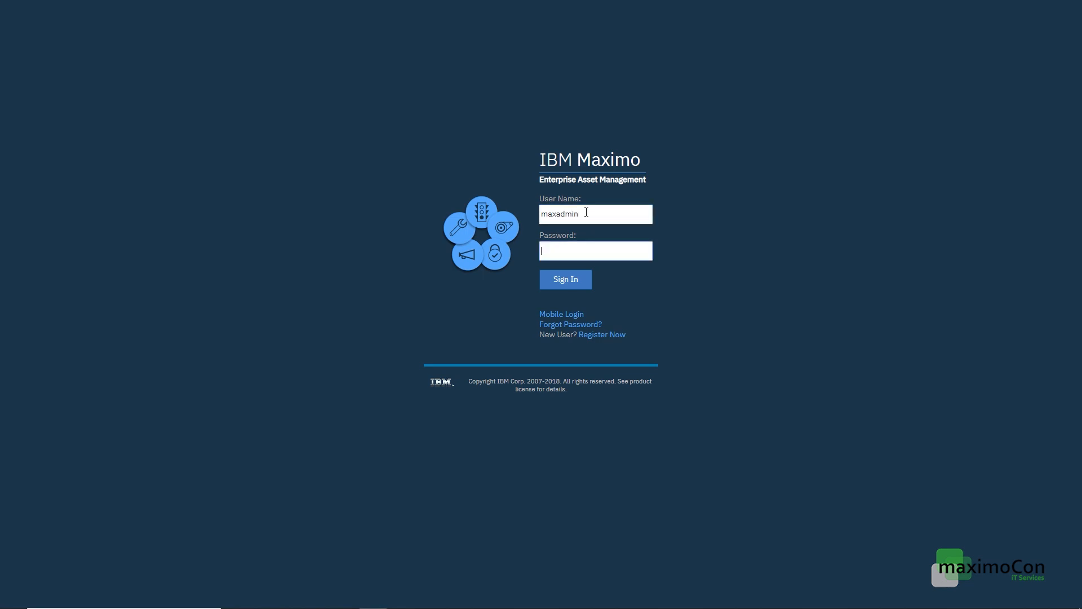
pyautogui.write('admin')
pyautogui.press('Return')
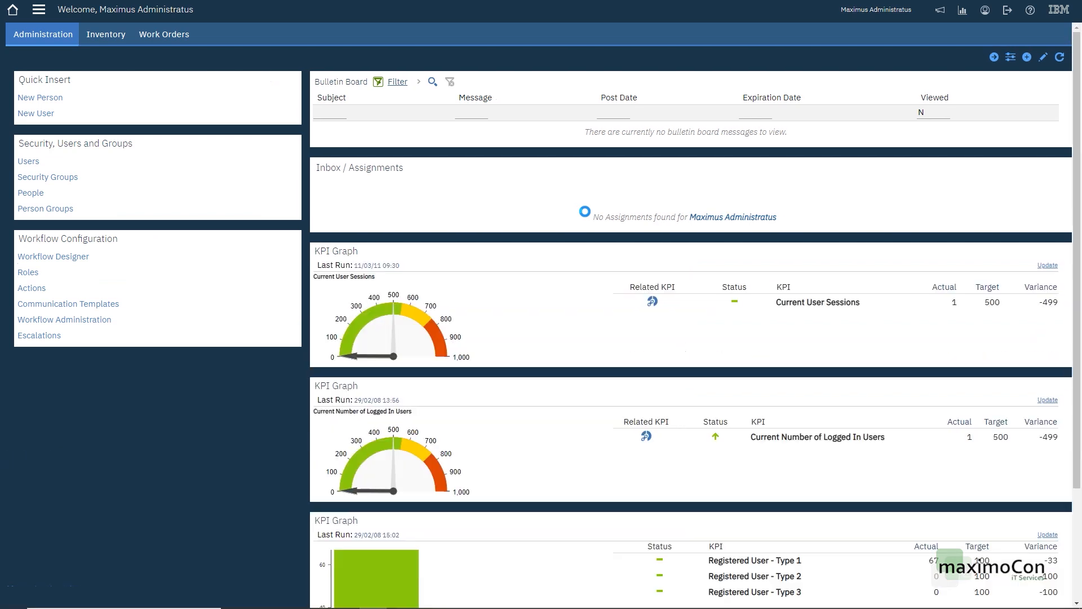
# Step: On the Work Orders start center tab, open work order 1008 from Open Work Orders
pyautogui.click(163, 34)
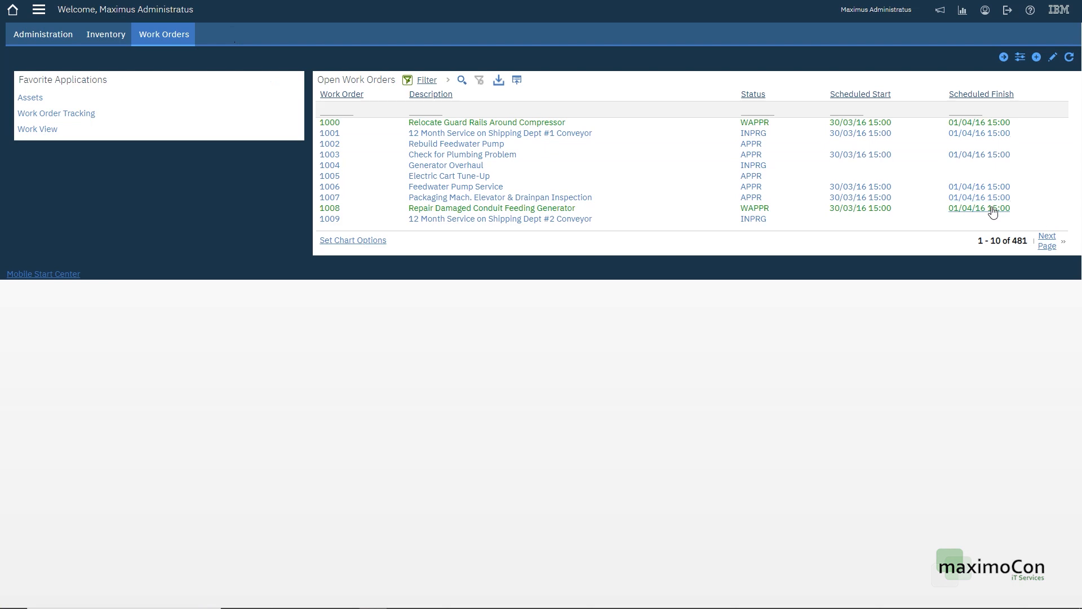
pyautogui.click(330, 208)
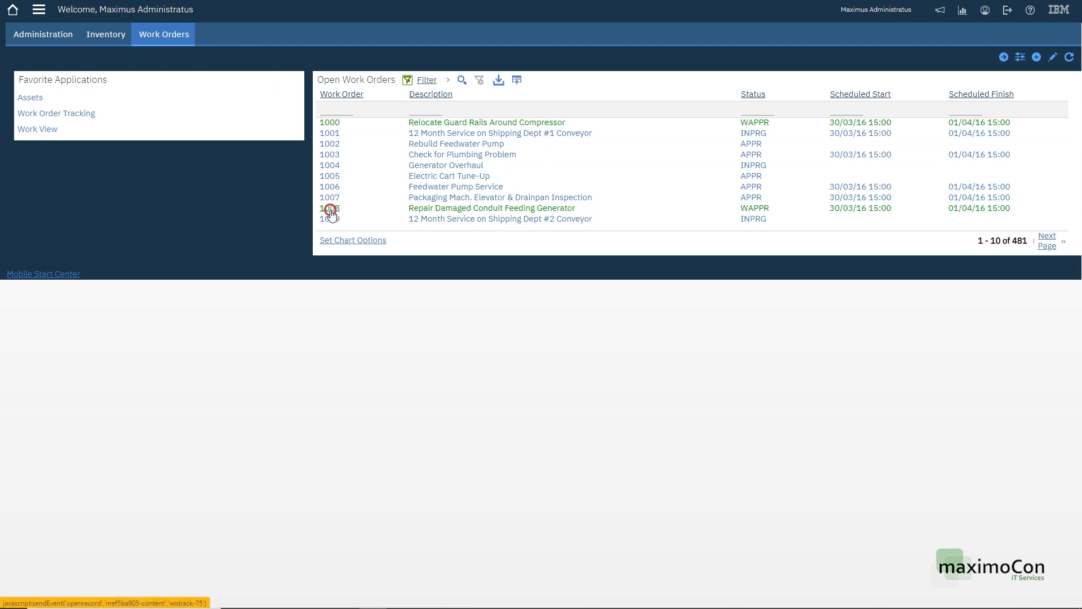